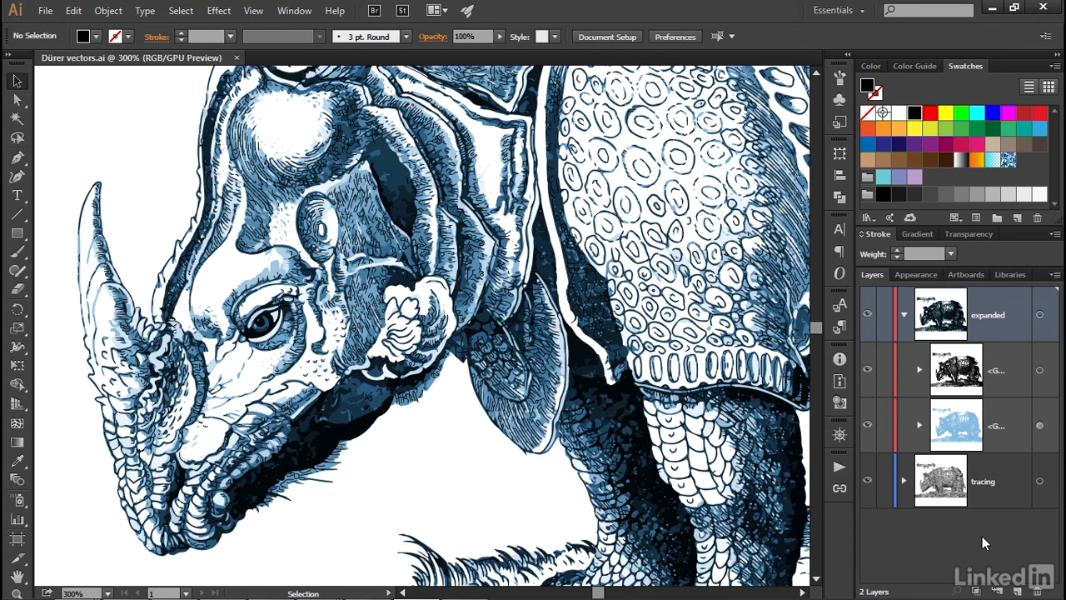
# Create a 960 x 560 pt Basic RGB document and place Grayscale rhino.tif from the 16_trace folder at full size
pyautogui.hotkey('ctrl', 'n')
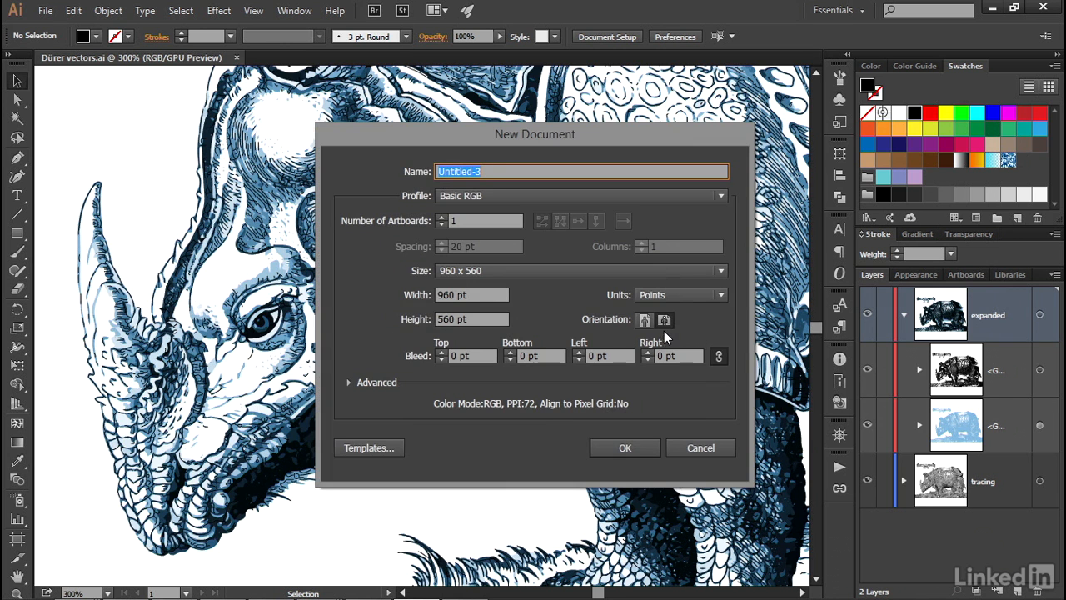
pyautogui.click(629, 450)
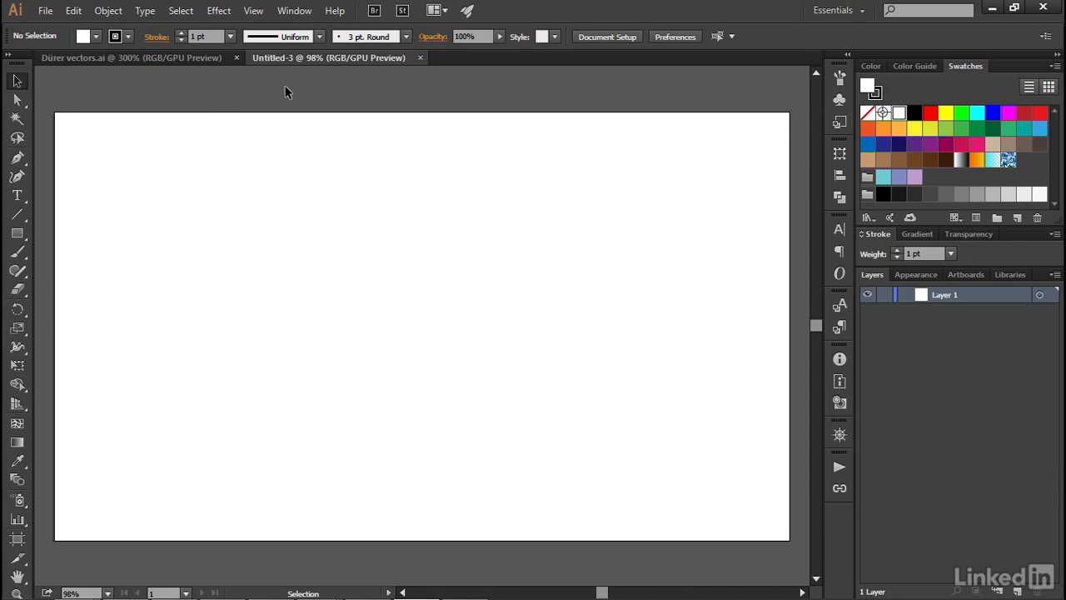
pyautogui.click(46, 11)
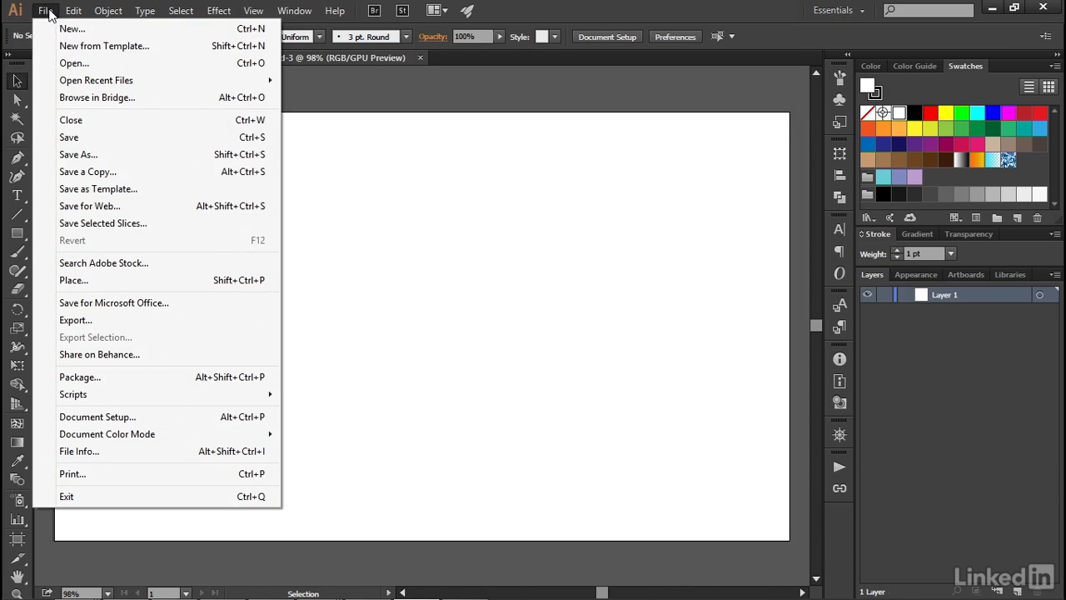
pyautogui.click(191, 283)
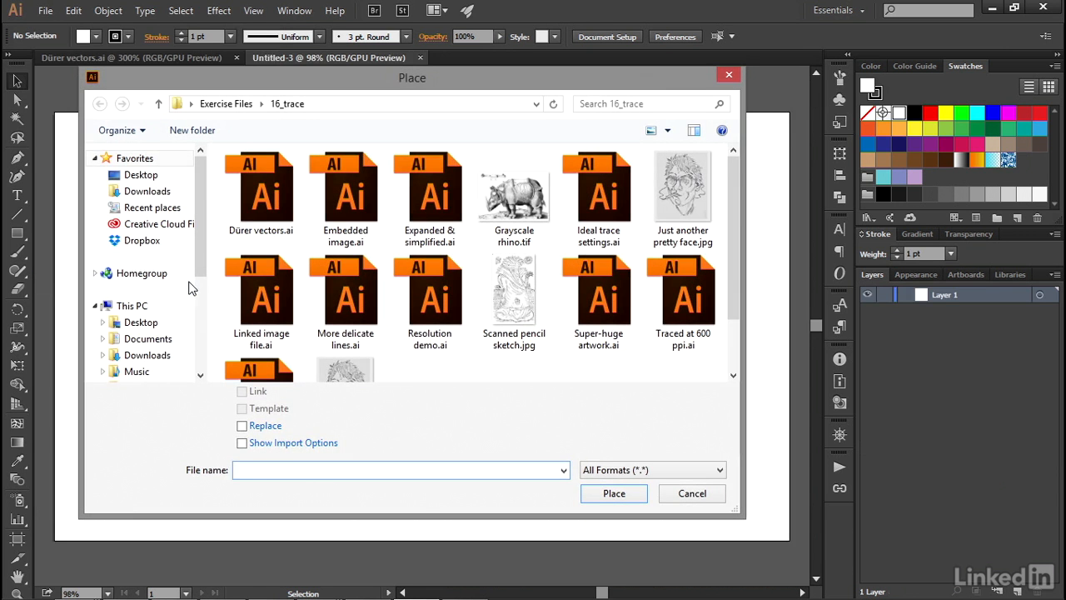
pyautogui.click(525, 216)
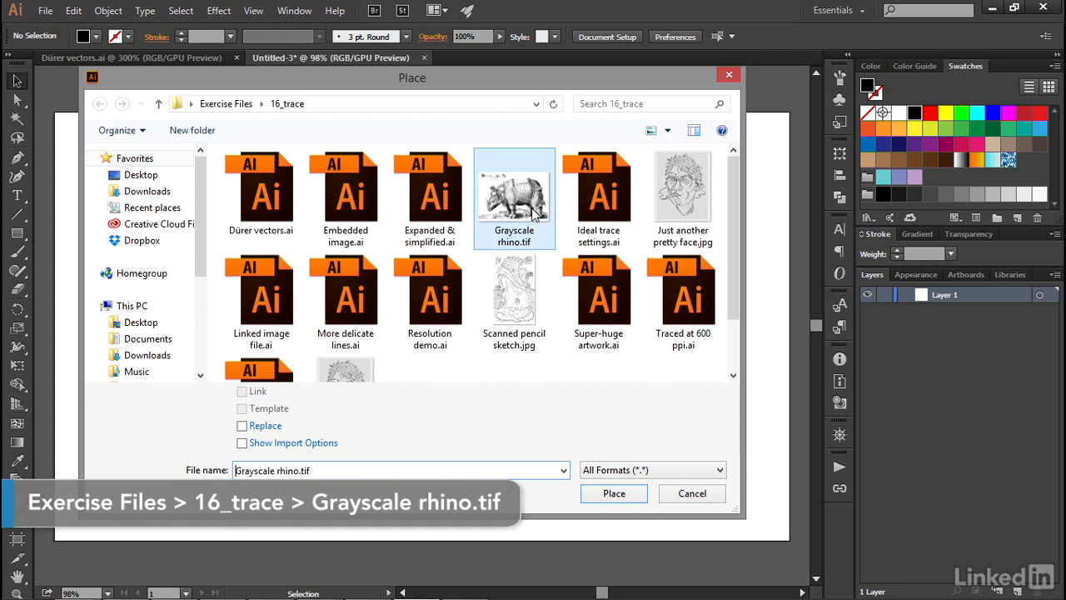
pyautogui.doubleClick(523, 204)
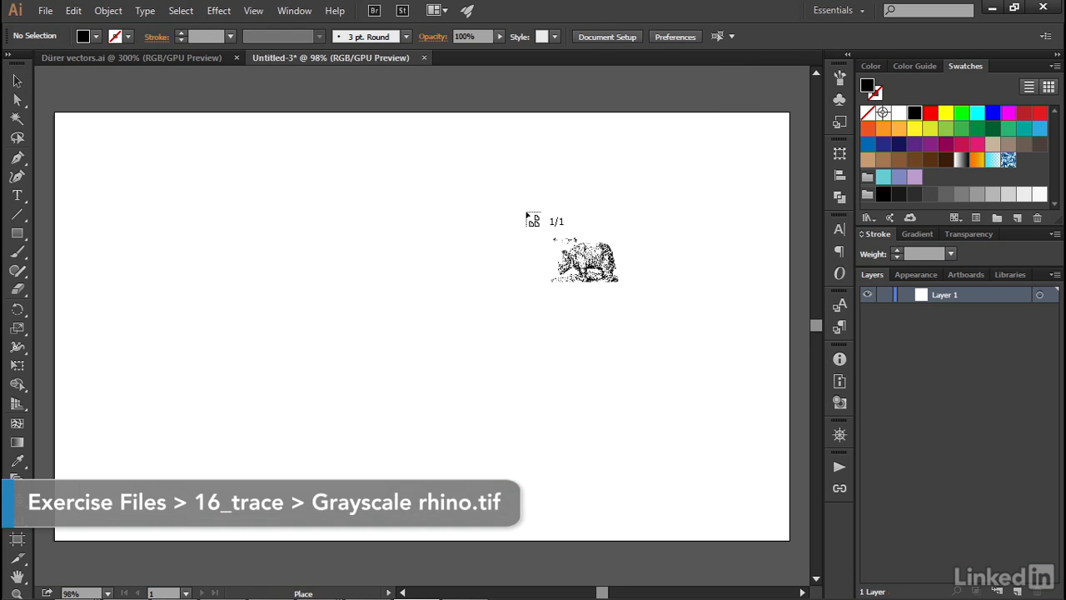
pyautogui.click(167, 157)
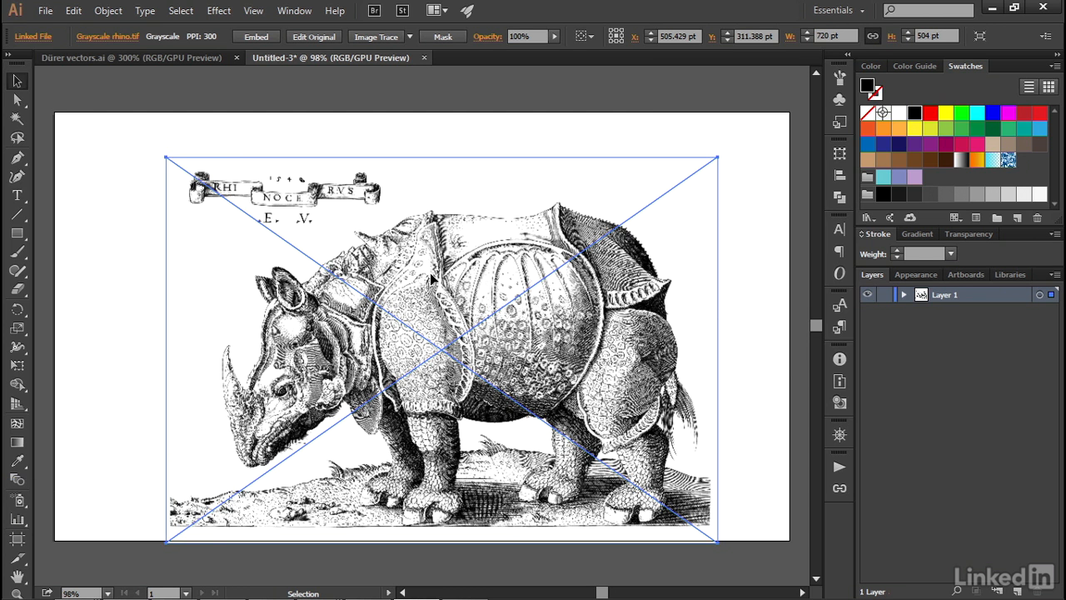
# Move the rhino image fully inside the artboard and resize the artboard to the image's edges, 720 x 504 pt
pyautogui.moveTo(432, 278); pyautogui.dragTo(393, 250)
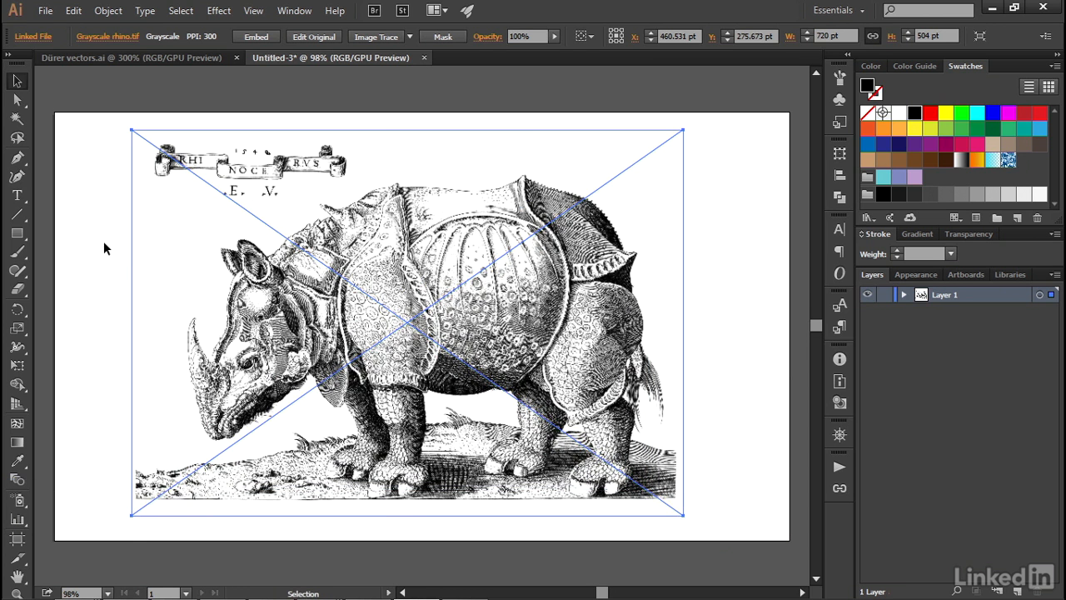
pyautogui.click(18, 541)
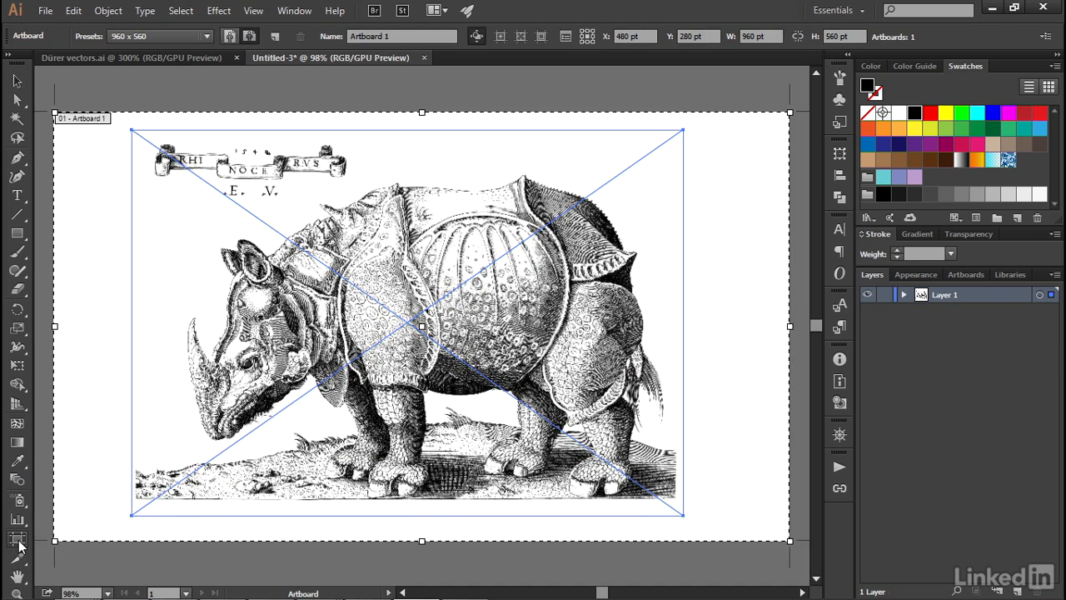
pyautogui.moveTo(55, 113); pyautogui.dragTo(132, 130)
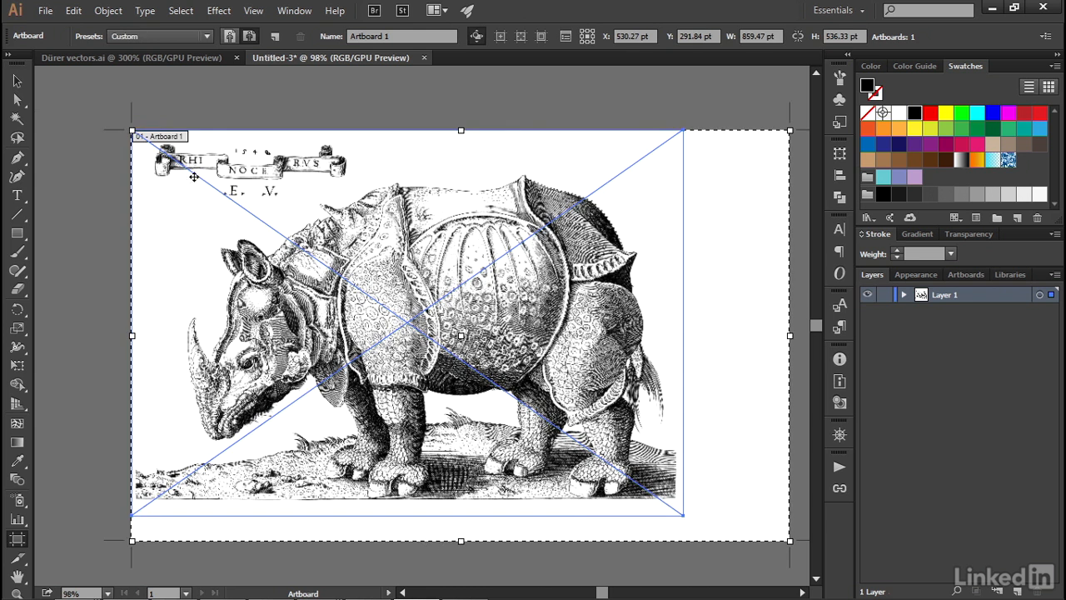
pyautogui.moveTo(789, 541); pyautogui.dragTo(684, 516)
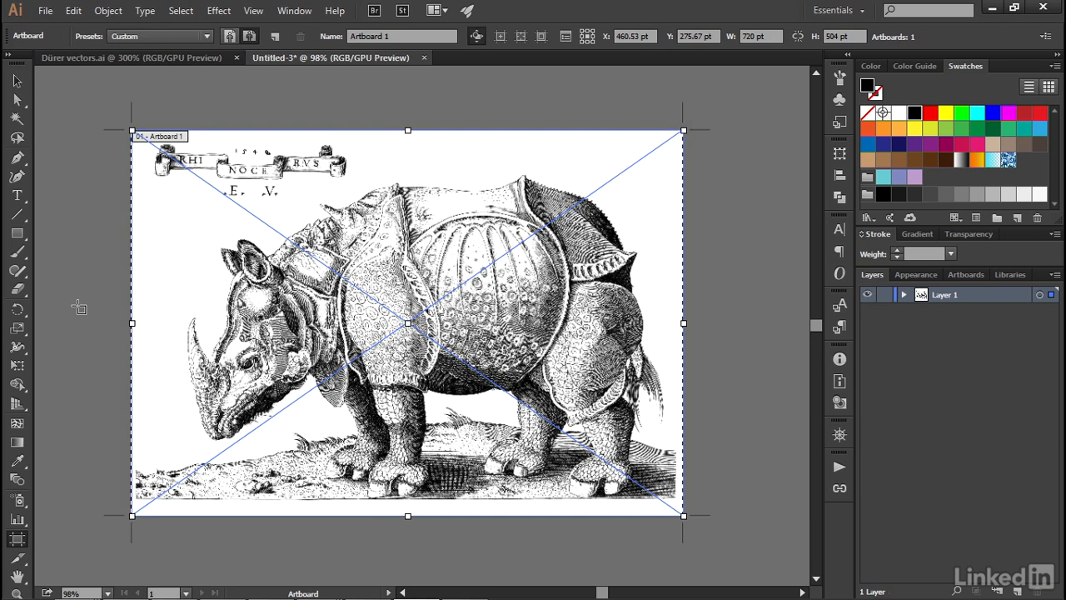
pyautogui.press('Escape')
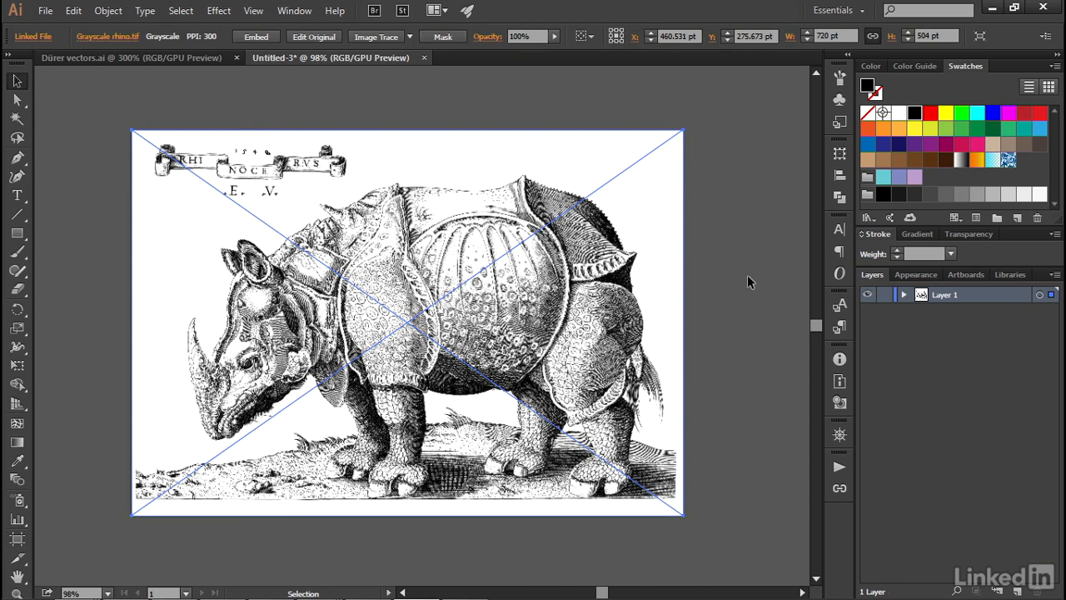
# Set the row size of the layer list to 70 pixels and rename Layer 1 as tracings
pyautogui.click(1055, 276)
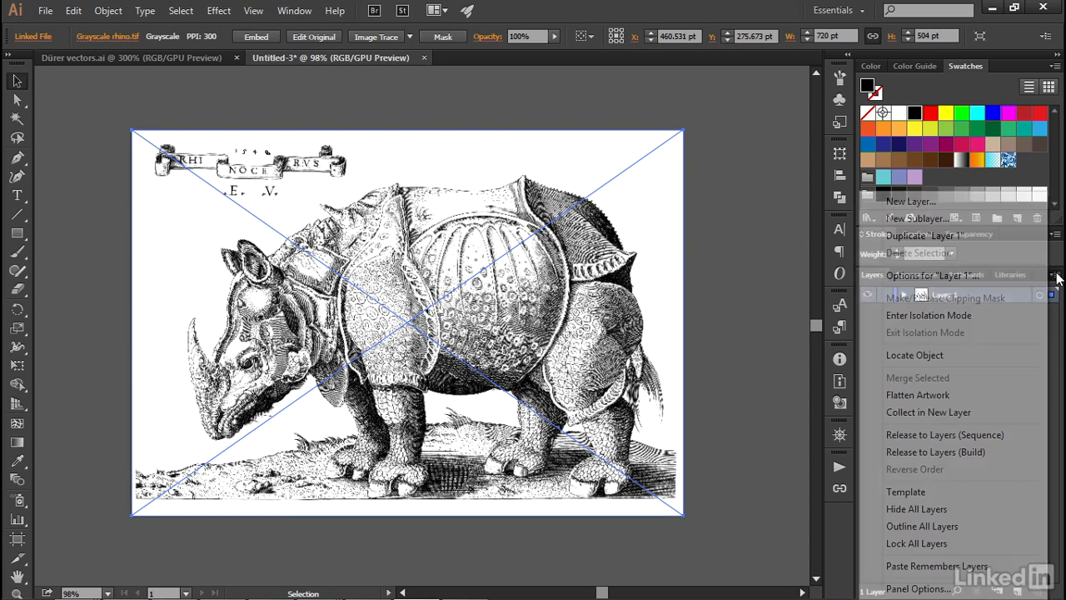
pyautogui.click(917, 588)
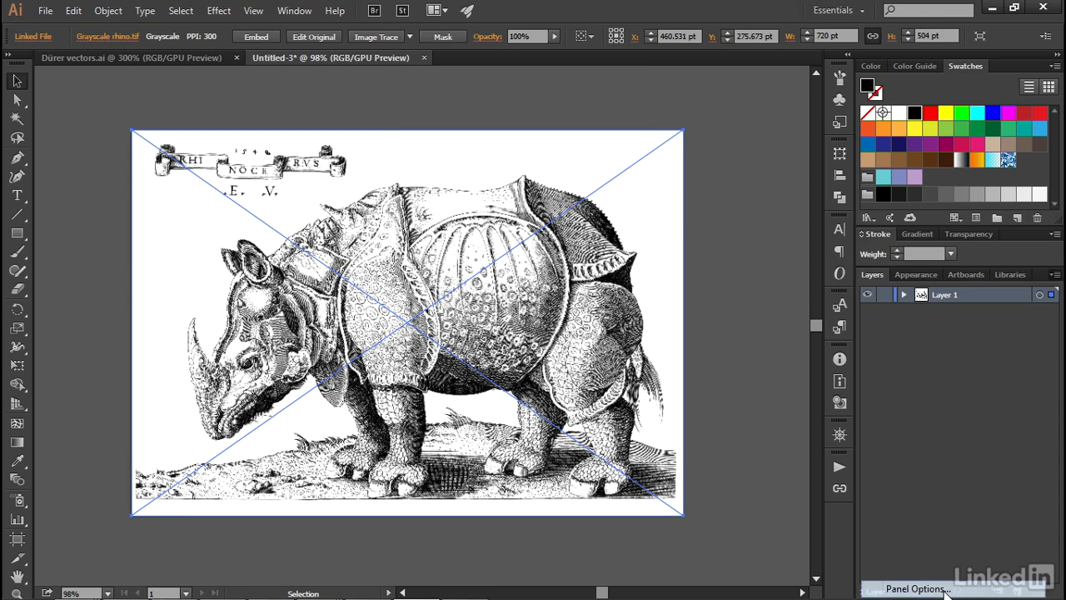
pyautogui.click(460, 272)
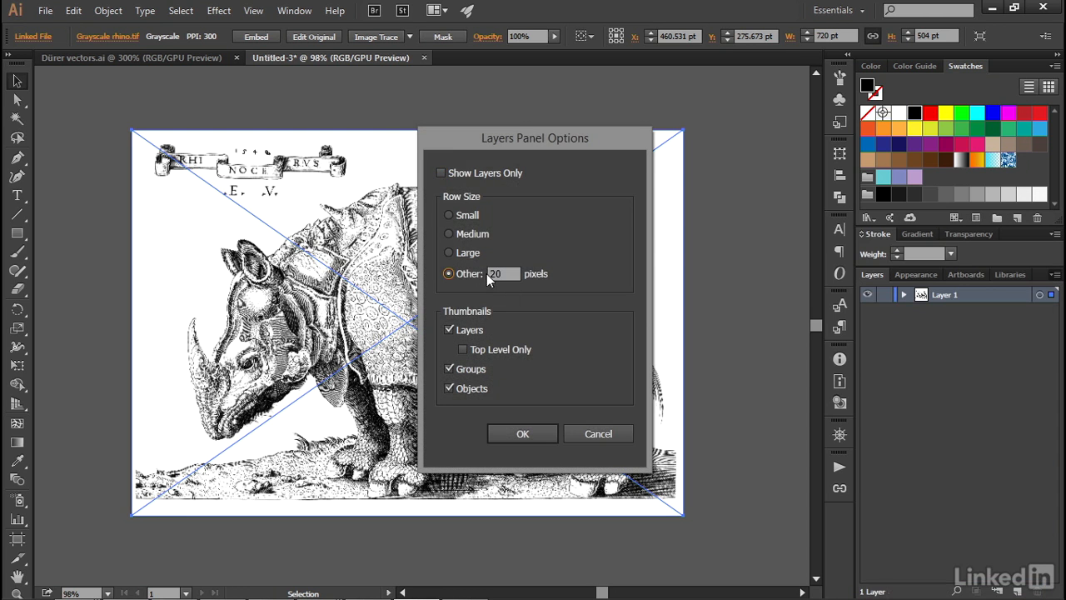
pyautogui.doubleClick(492, 273)
pyautogui.write('70')
pyautogui.press('Return')
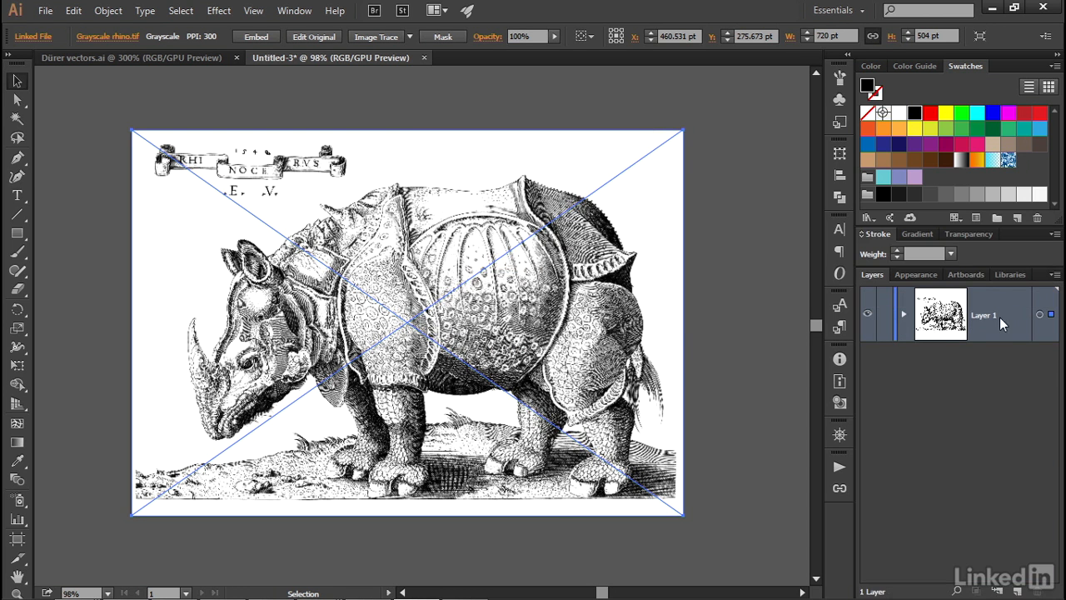
pyautogui.write('tracingsz')
# Run Image Trace with the default settings on the placed rhino image, working at 300% around the head
pyautogui.click(275, 360)
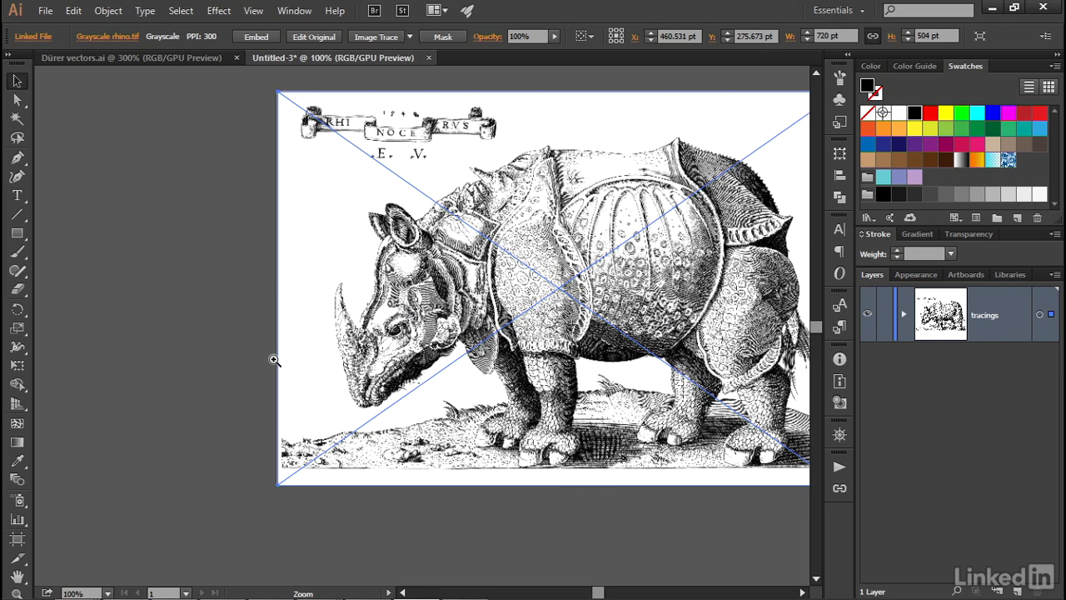
pyautogui.click(418, 319)
pyautogui.click(415, 324)
pyautogui.click(411, 330)
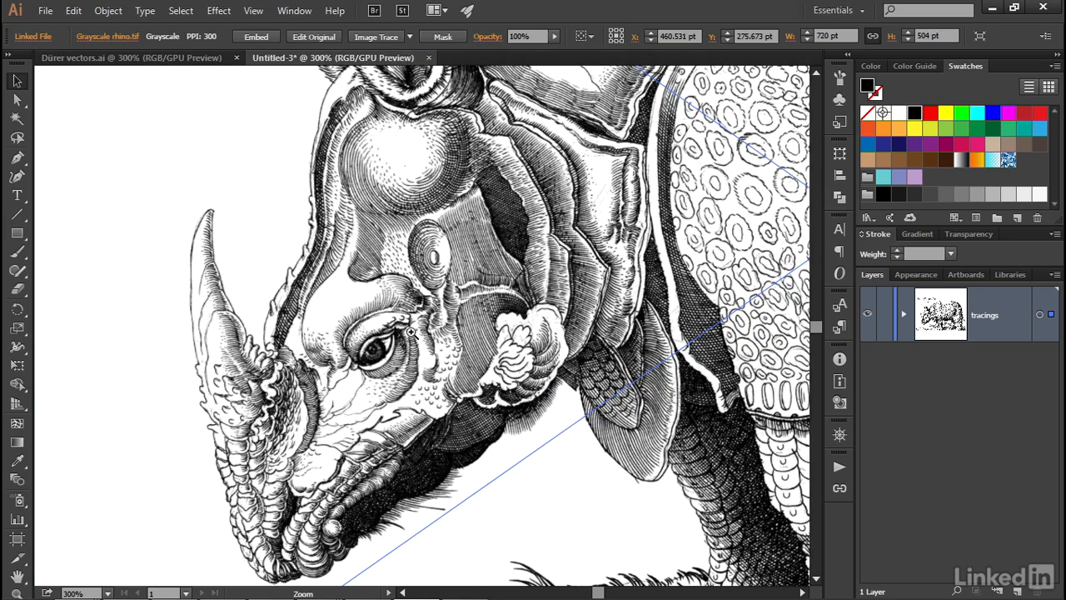
pyautogui.moveTo(413, 335); pyautogui.dragTo(344, 280)
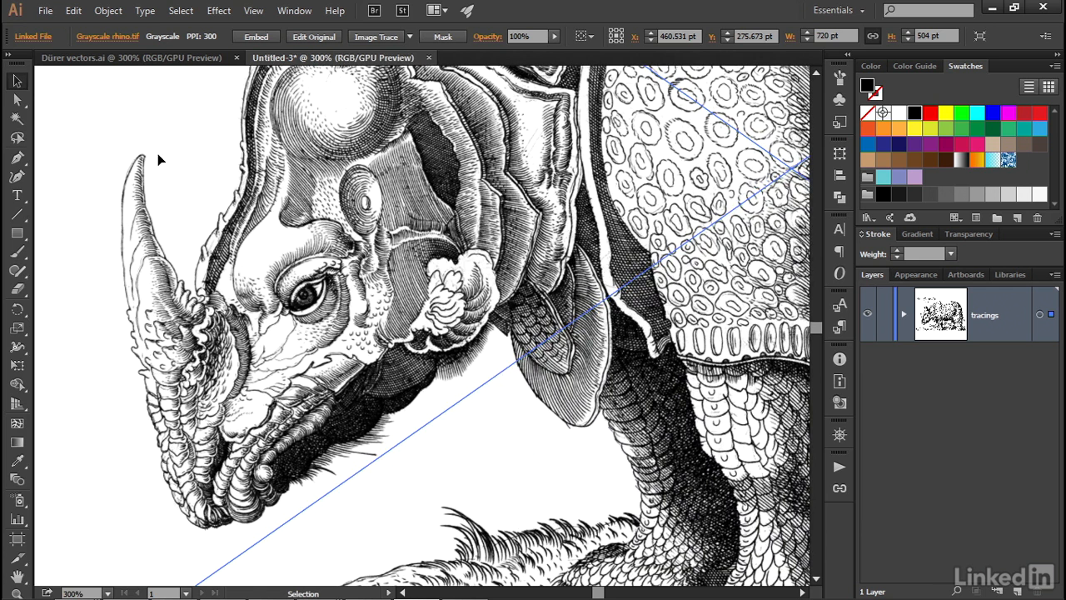
pyautogui.click(360, 34)
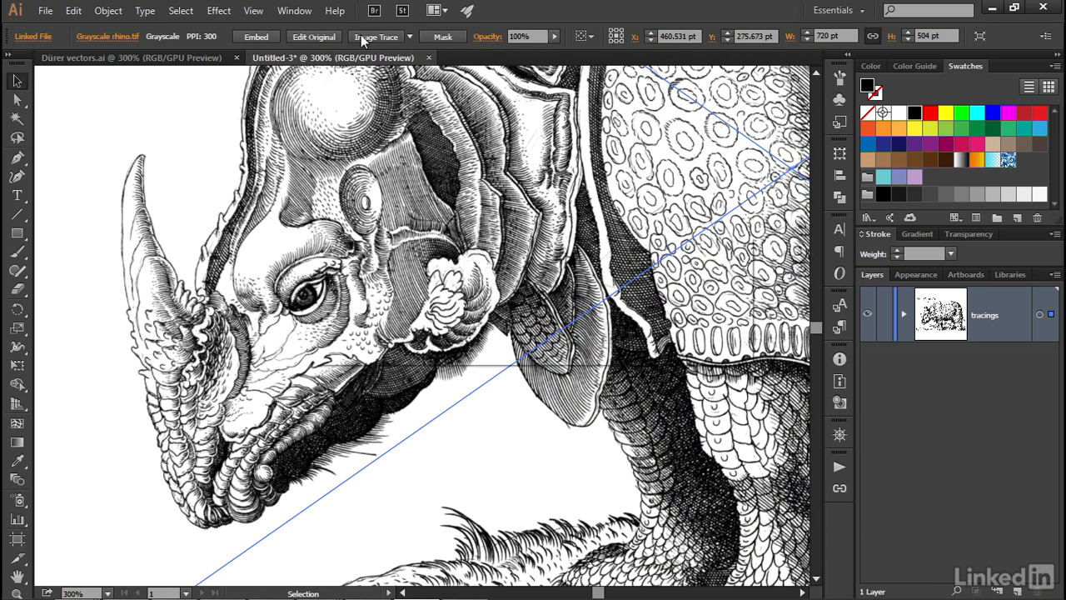
pyautogui.click(621, 325)
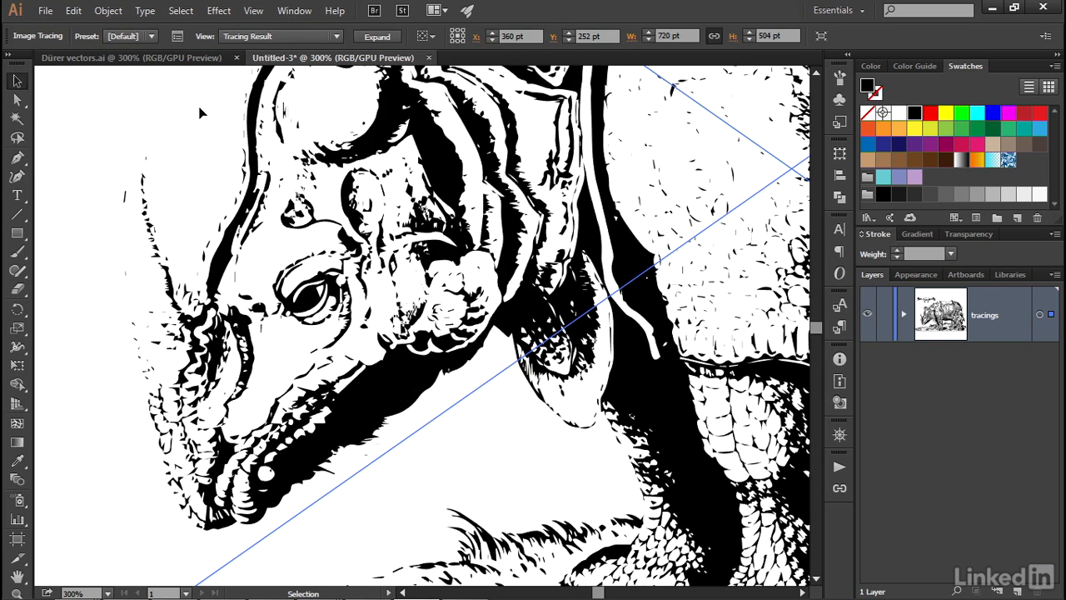
# Show the advanced Image Trace settings, turn off the preview and change the tracing mode to Grayscale
pyautogui.click(179, 38)
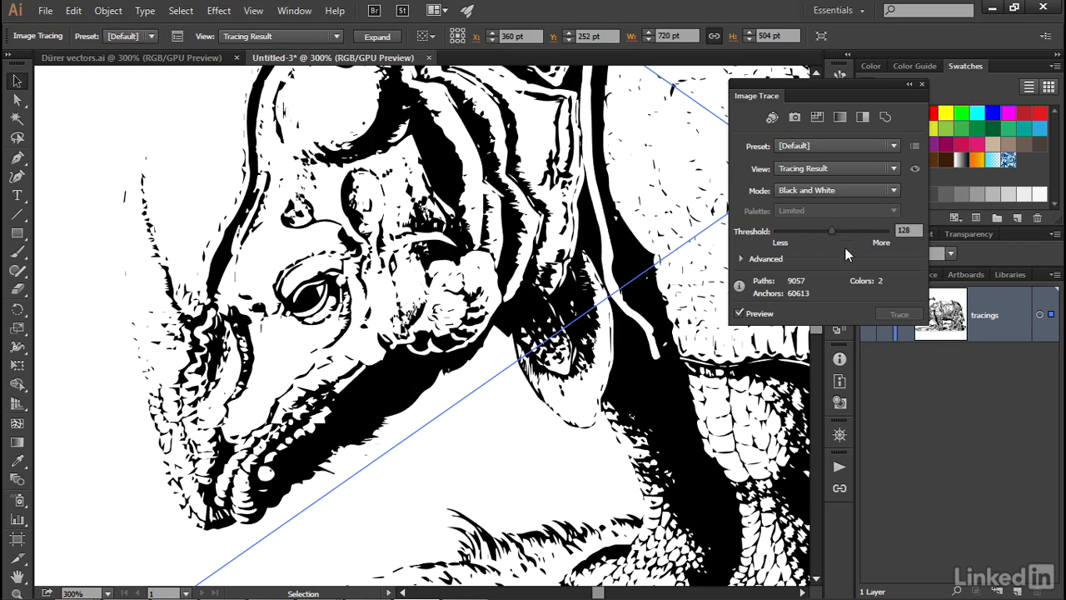
pyautogui.click(741, 259)
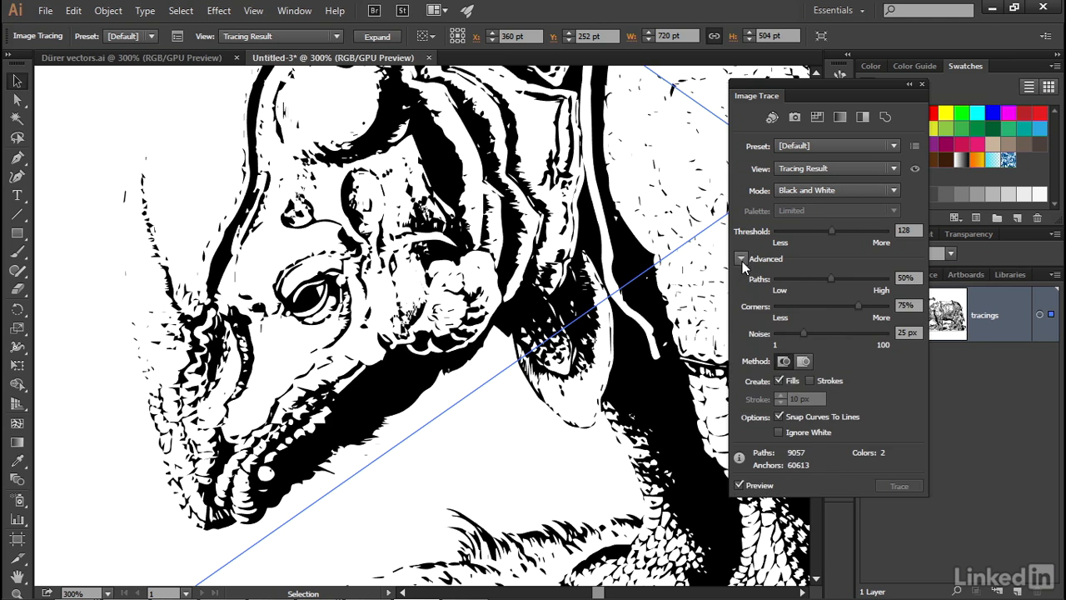
pyautogui.click(748, 486)
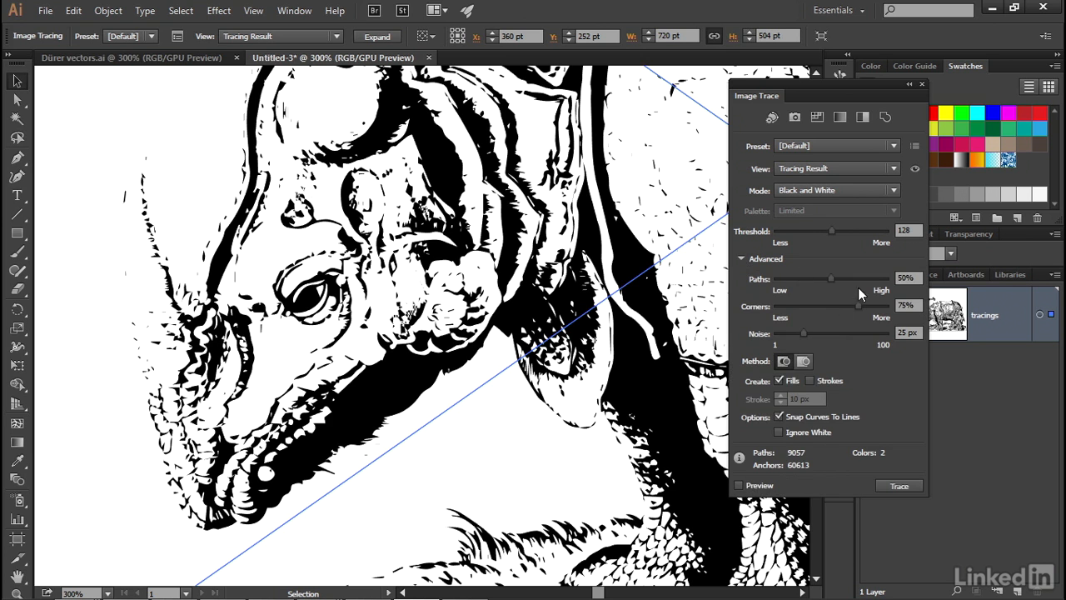
pyautogui.click(910, 228)
pyautogui.click(839, 190)
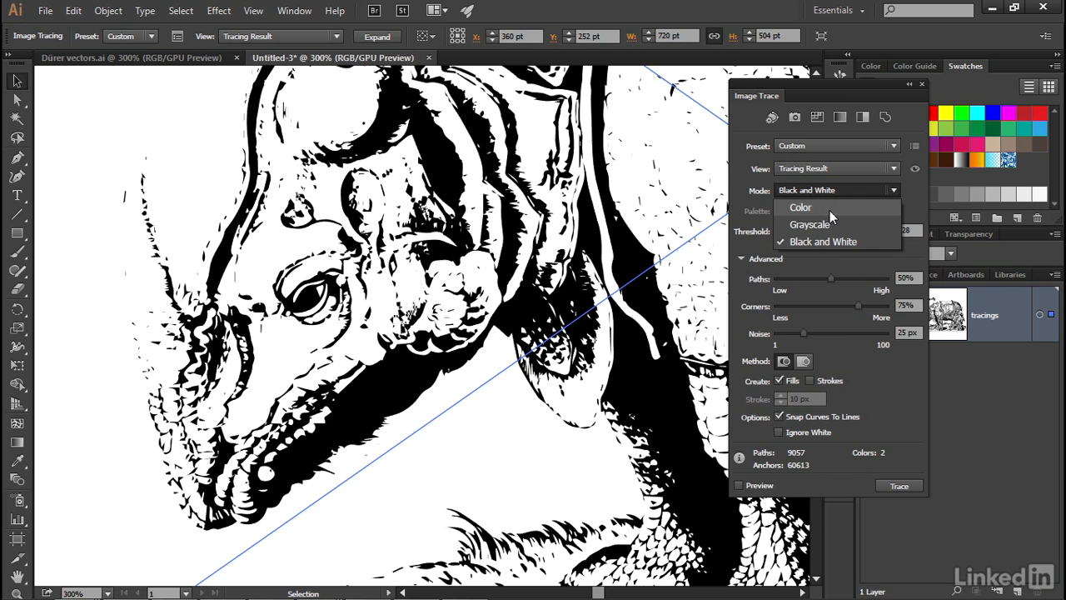
pyautogui.click(836, 224)
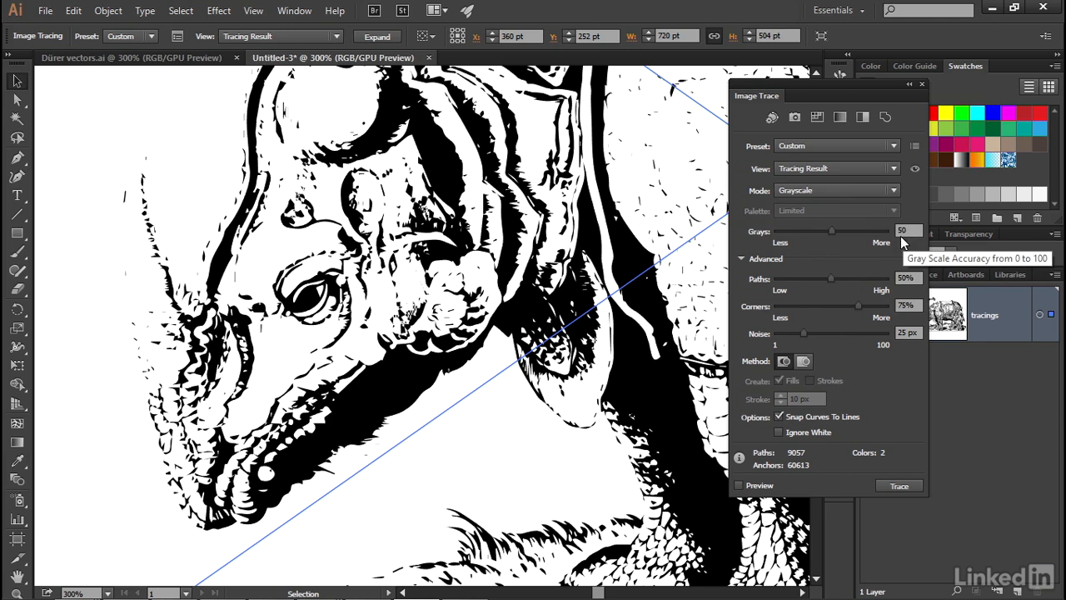
# Retrace with Paths 100%, Corners 50%, Noise 1 px, Ignore White on and Snap Curves To Lines off
pyautogui.press('Tab')
pyautogui.write('100')
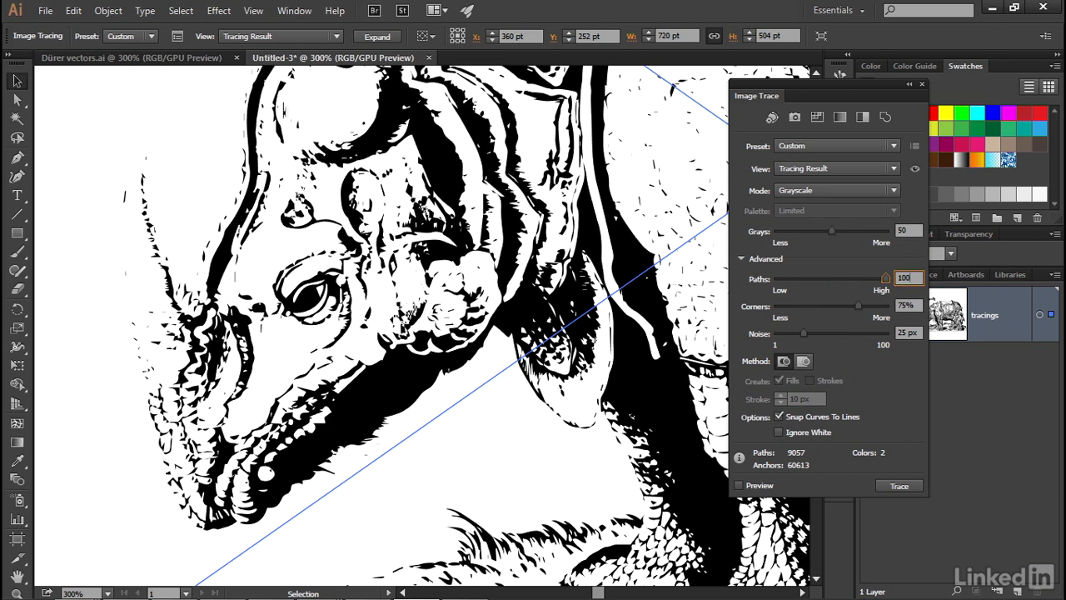
pyautogui.press('Tab')
pyautogui.write('50')
pyautogui.press('Tab')
pyautogui.write('1')
pyautogui.press('Tab')
pyautogui.click(797, 431)
pyautogui.click(796, 417)
pyautogui.click(884, 486)
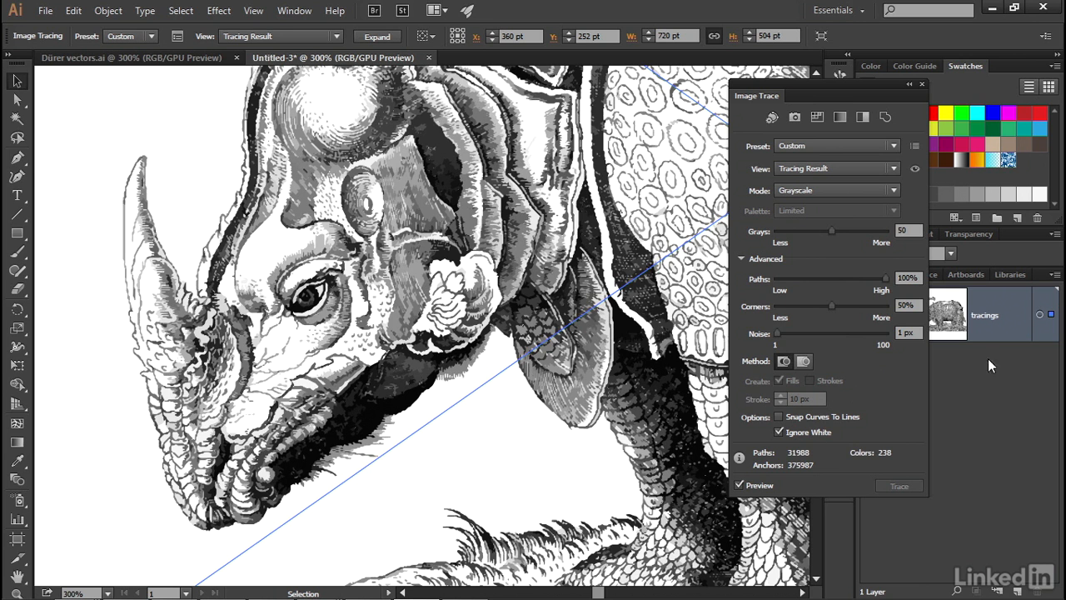
# Expand the tracings layer and duplicate the image tracing inside it
pyautogui.moveTo(796, 84); pyautogui.dragTo(662, 81)
pyautogui.click(903, 315)
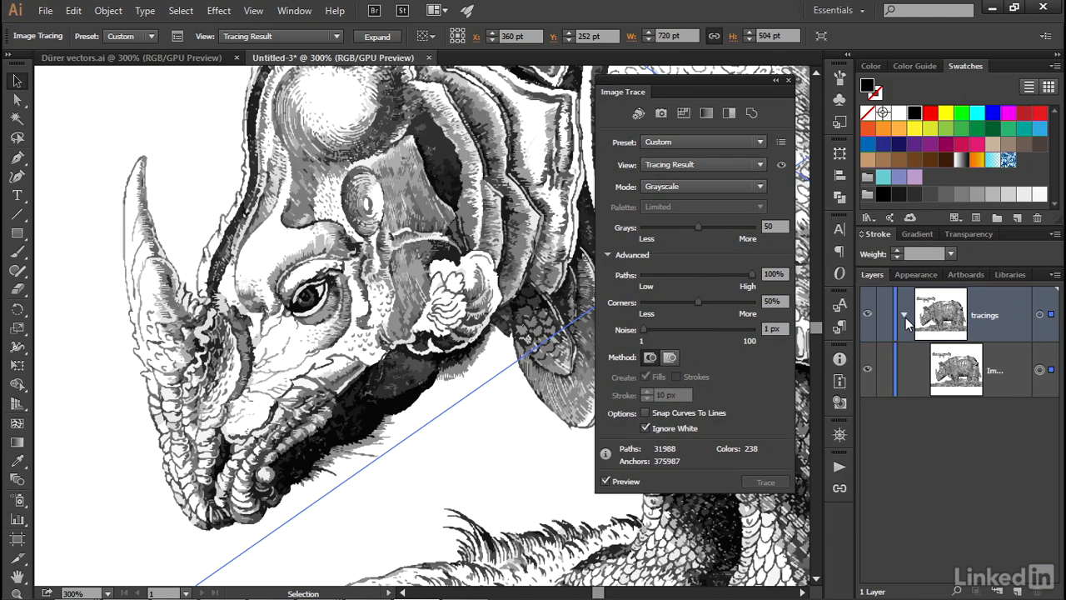
pyautogui.click(1017, 373)
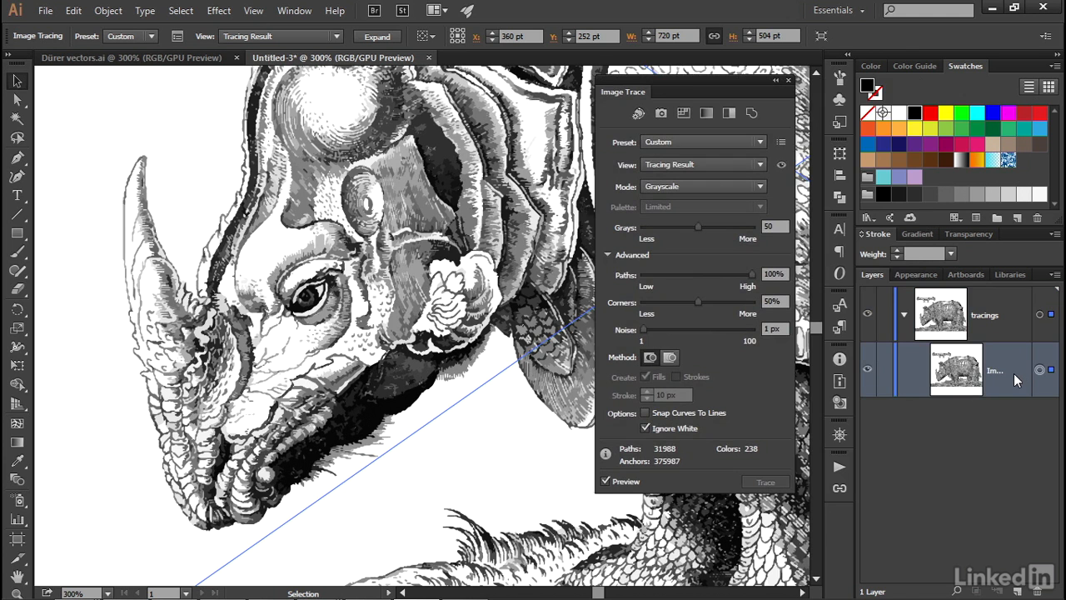
pyautogui.moveTo(1014, 373); pyautogui.dragTo(1007, 342)
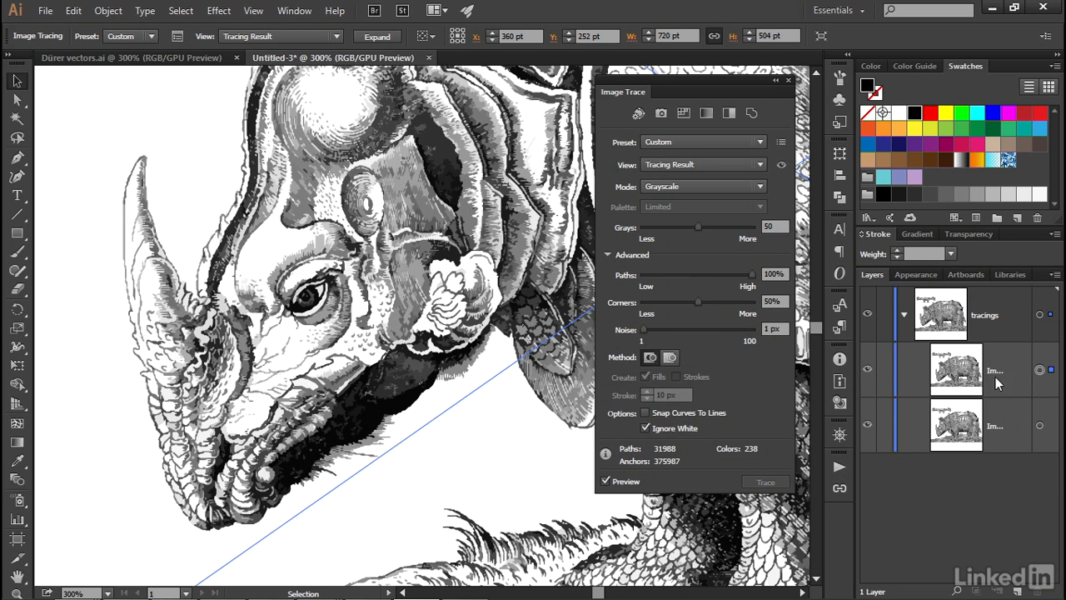
# Target the upper image tracing and, with the preview off, set its mode to Black and White with a Threshold of 150
pyautogui.click(1039, 370)
pyautogui.click(688, 188)
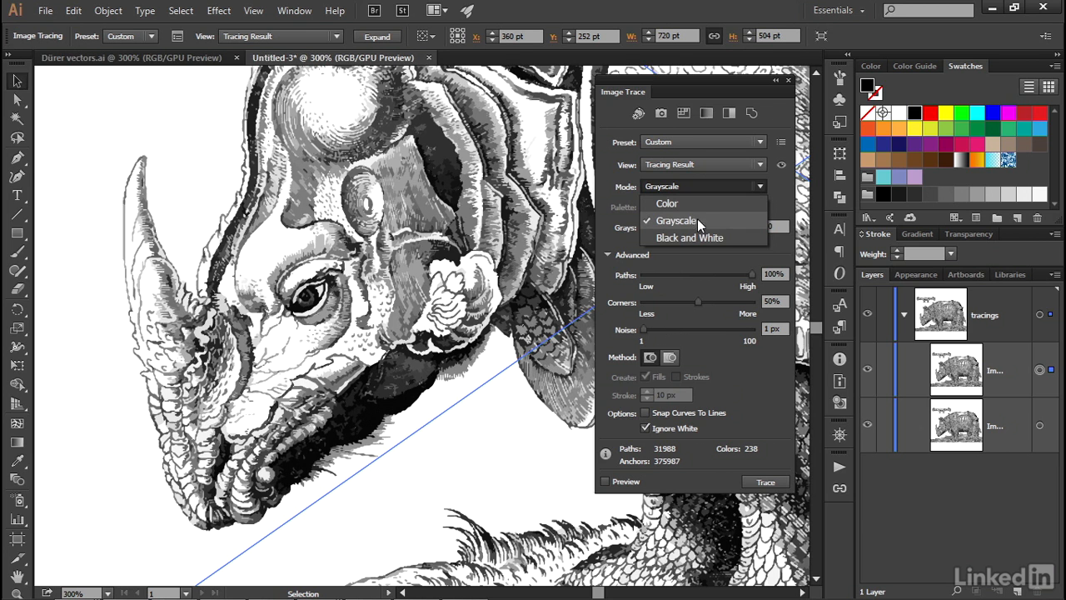
pyautogui.click(736, 237)
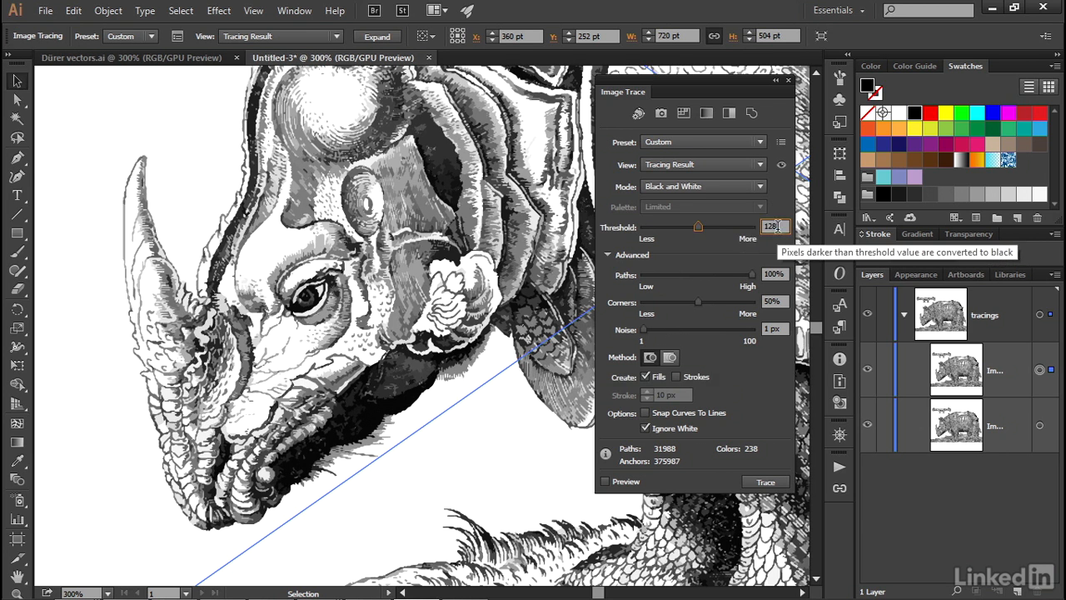
pyautogui.write('150')
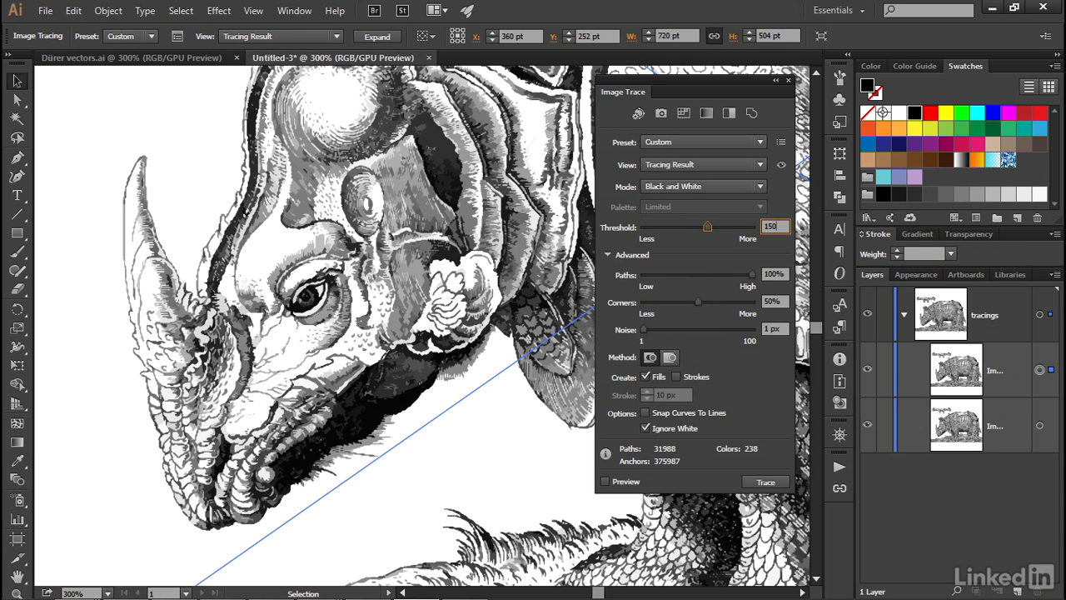
pyautogui.press('Tab')
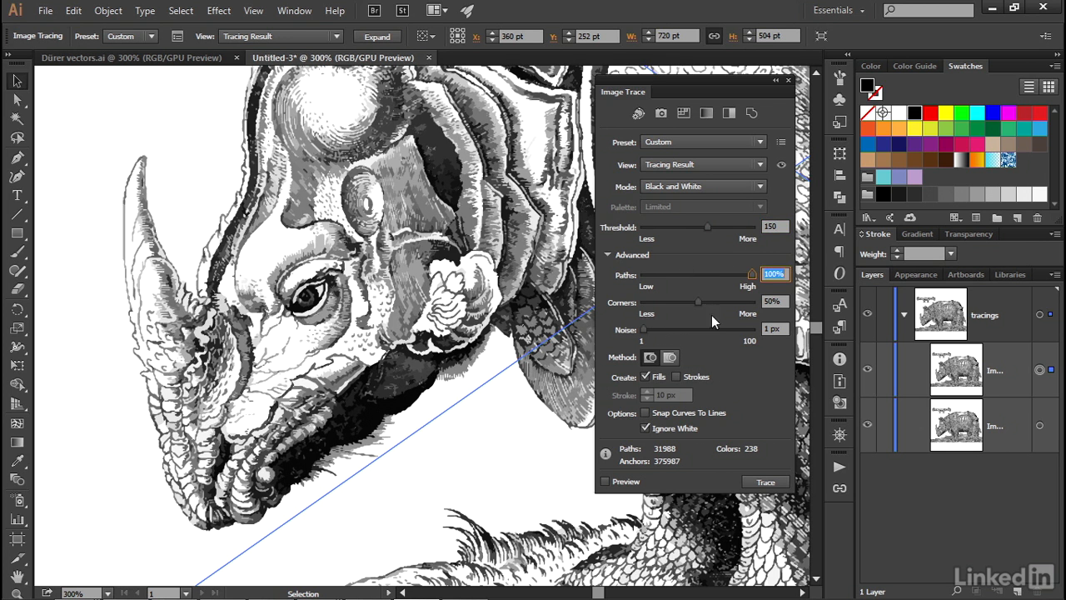
# Retrace the upper tracing with Fills off, Strokes on and a Stroke value of 20 px
pyautogui.click(645, 378)
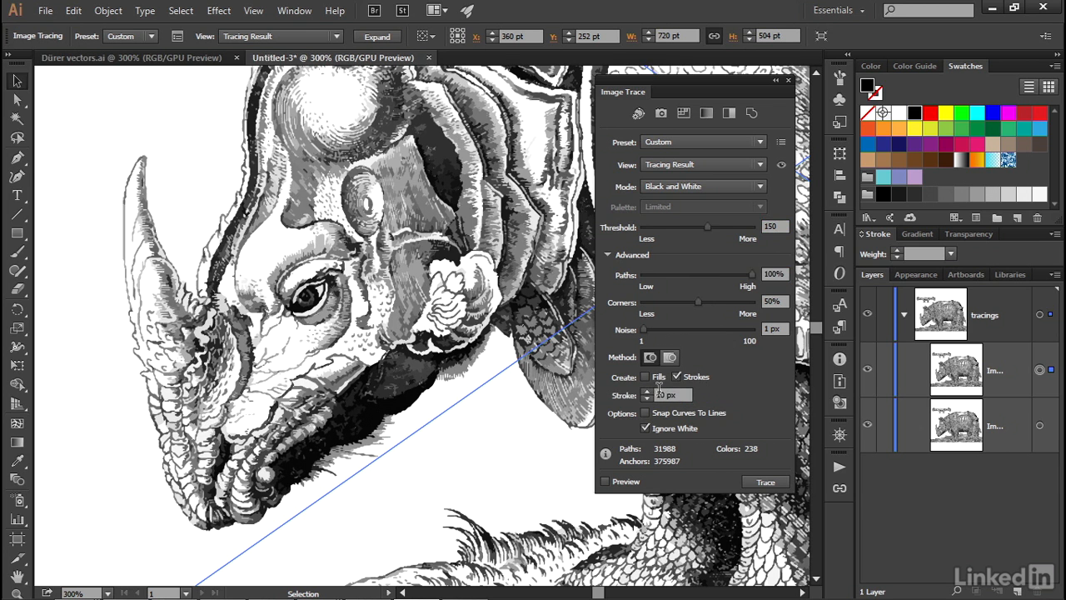
pyautogui.doubleClick(662, 394)
pyautogui.write('2')
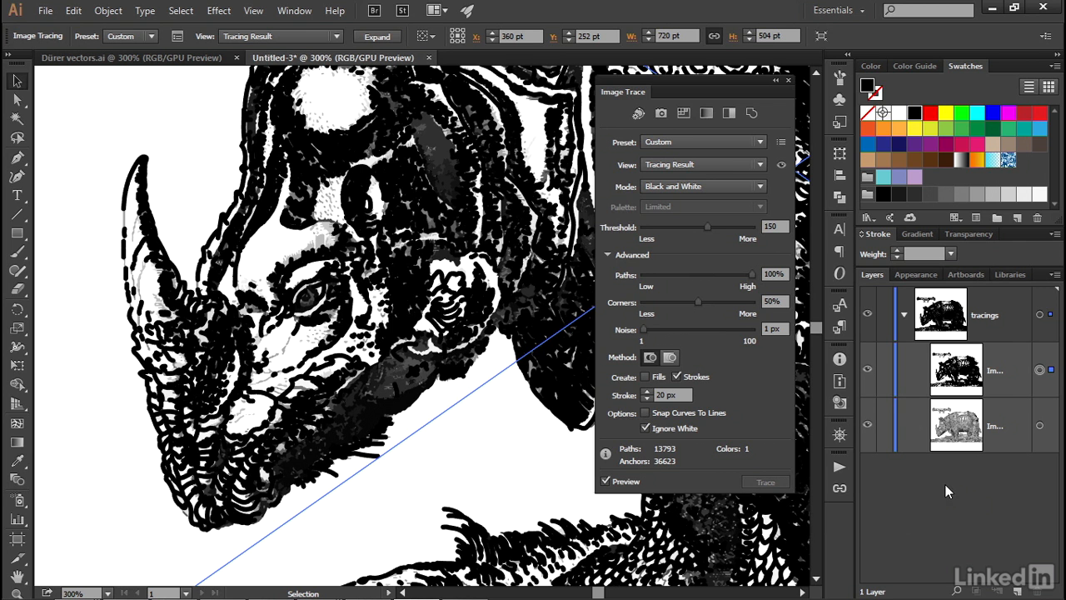
# Duplicate the whole tracings layer with both of its image tracings
pyautogui.click(1019, 322)
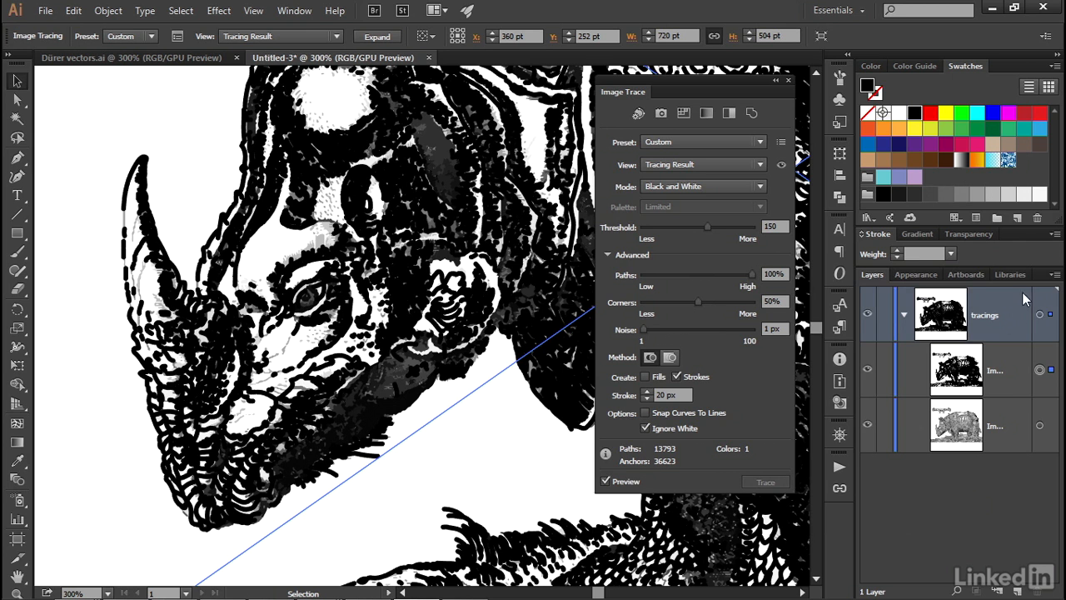
pyautogui.click(1056, 276)
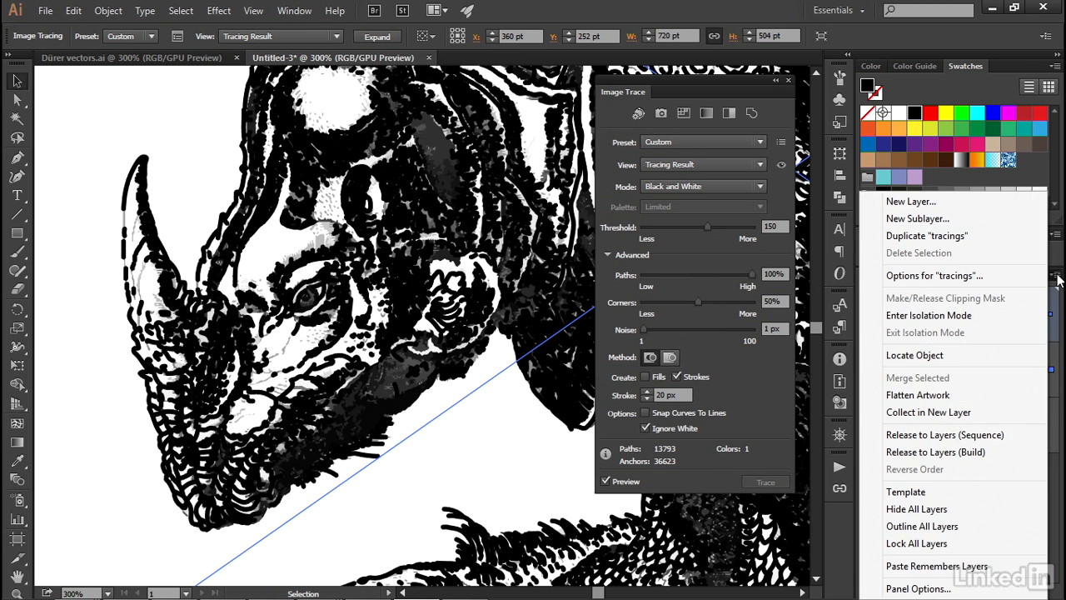
pyautogui.click(996, 239)
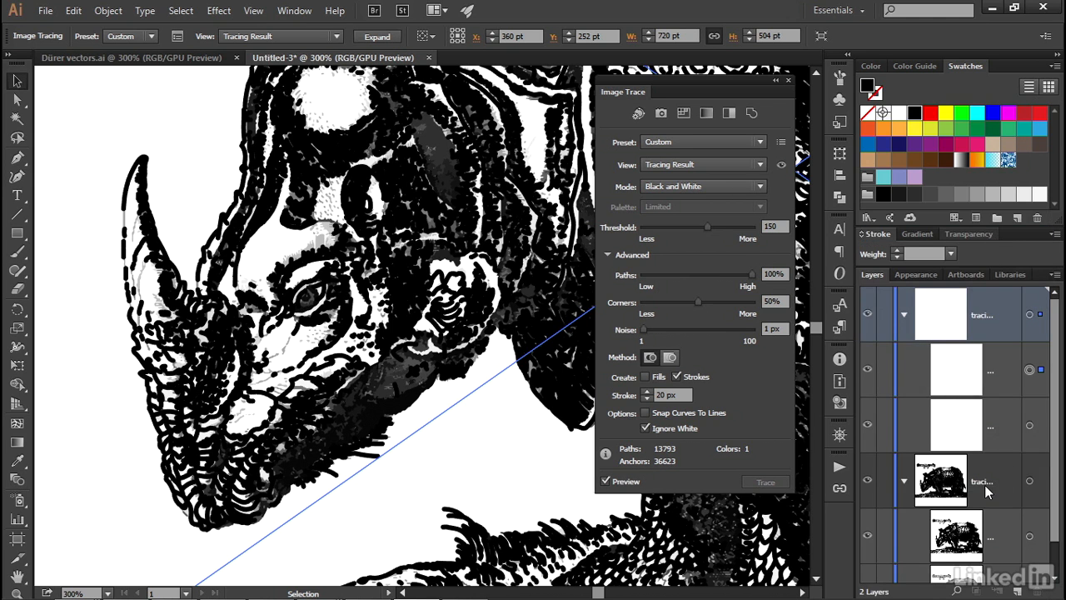
# Hide the black-and-white tracing in the original tracings layer and collapse that layer
pyautogui.scroll(-1, 985, 495)
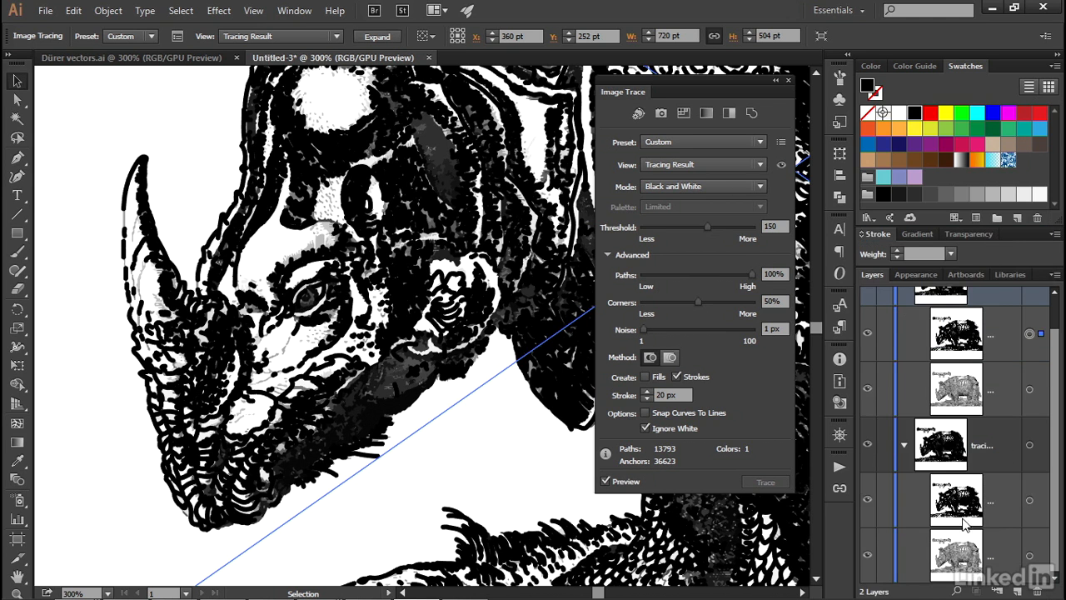
pyautogui.click(867, 503)
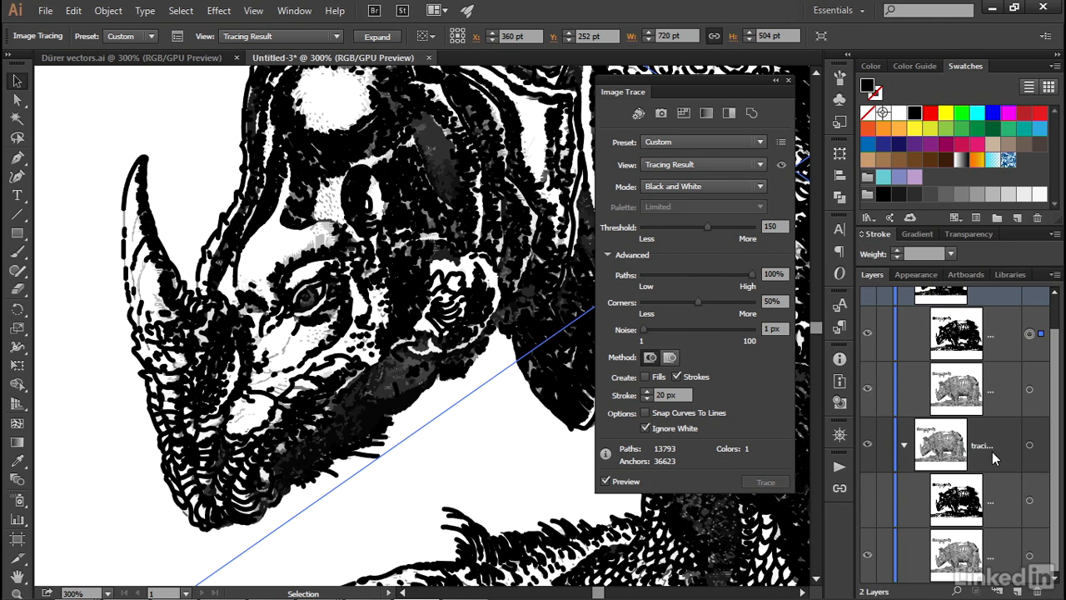
pyautogui.scroll(1, 1010, 429)
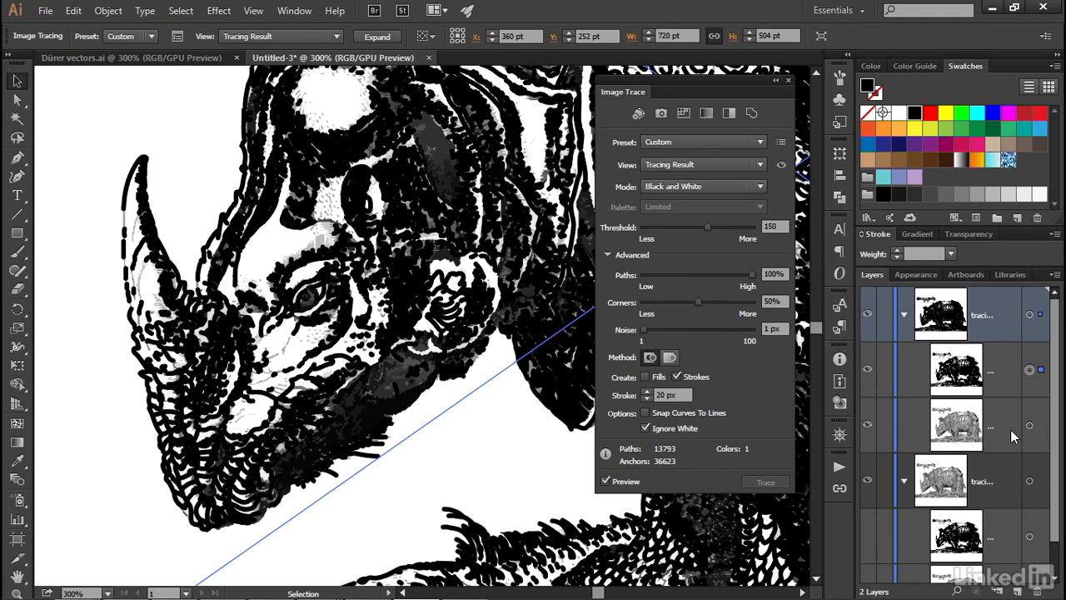
pyautogui.click(904, 481)
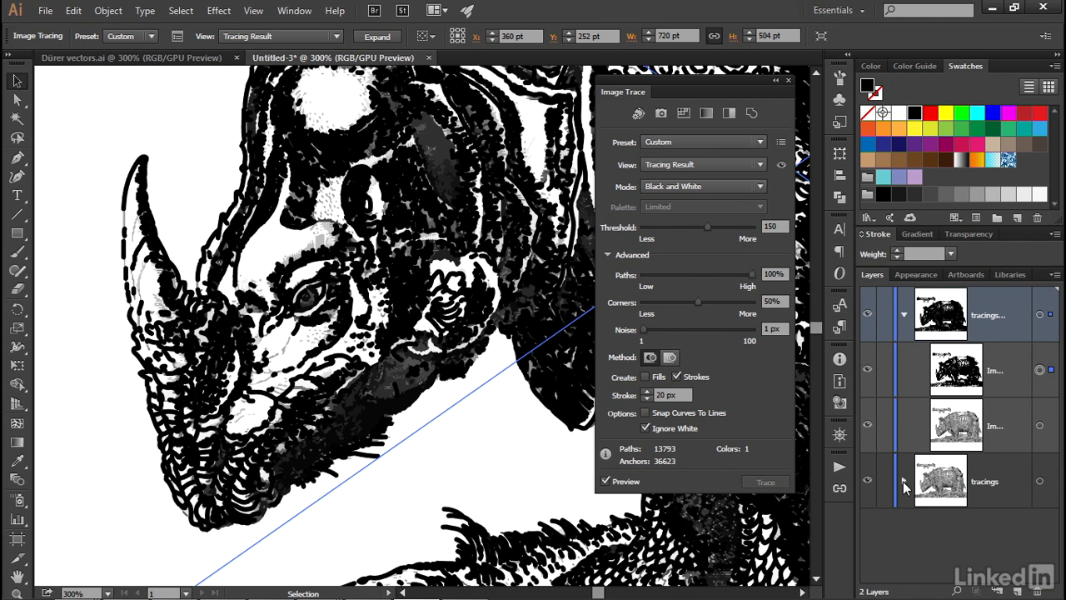
# Rename the duplicated layer "expanded" and change its layer color to red
pyautogui.doubleClick(1017, 330)
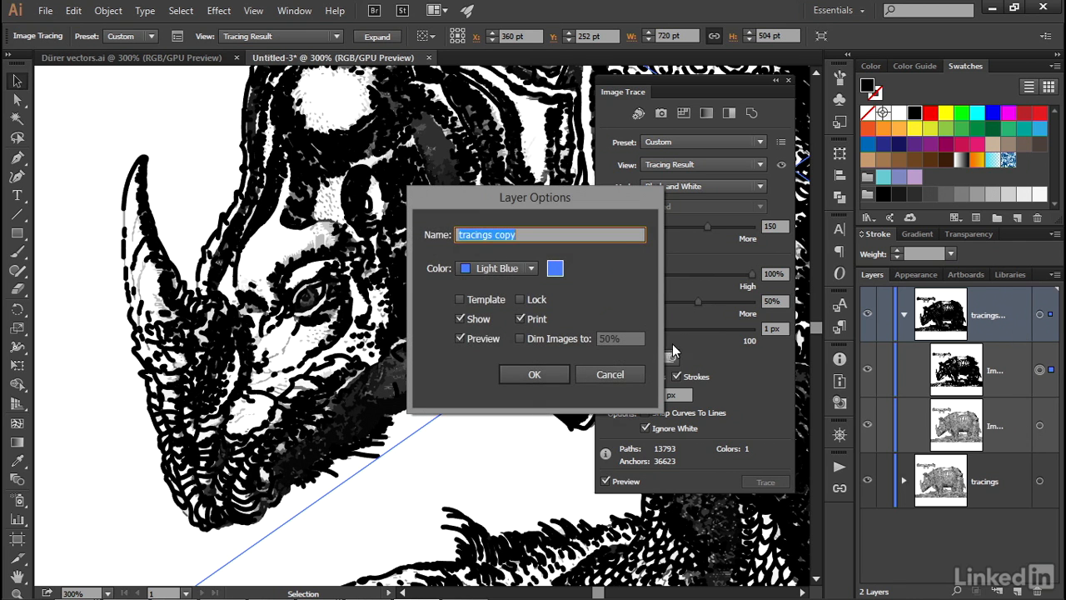
pyautogui.write('expanded')
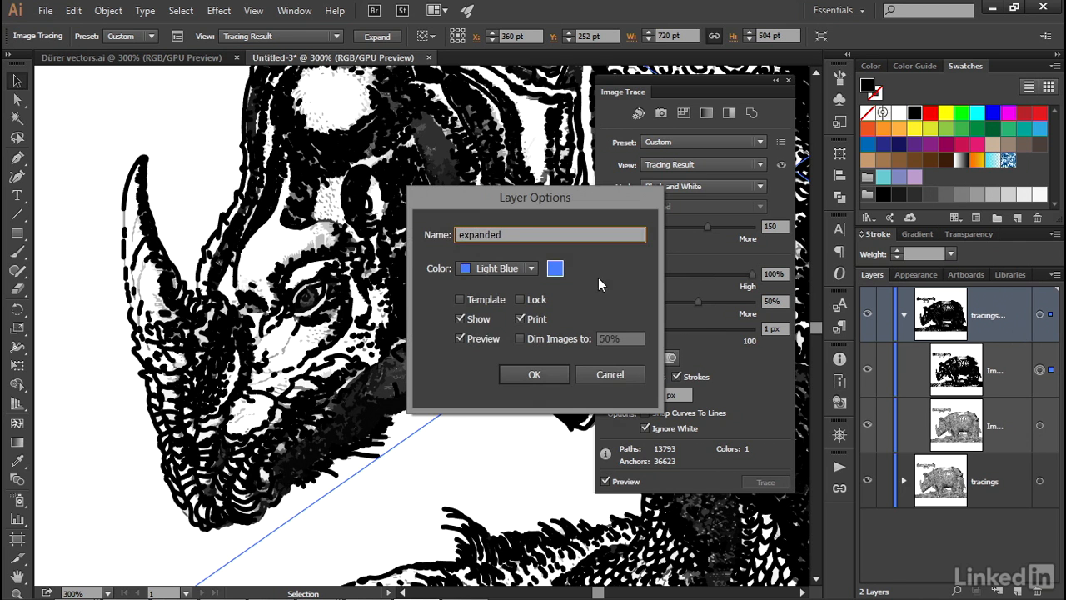
pyautogui.click(492, 268)
pyautogui.click(497, 302)
pyautogui.click(516, 378)
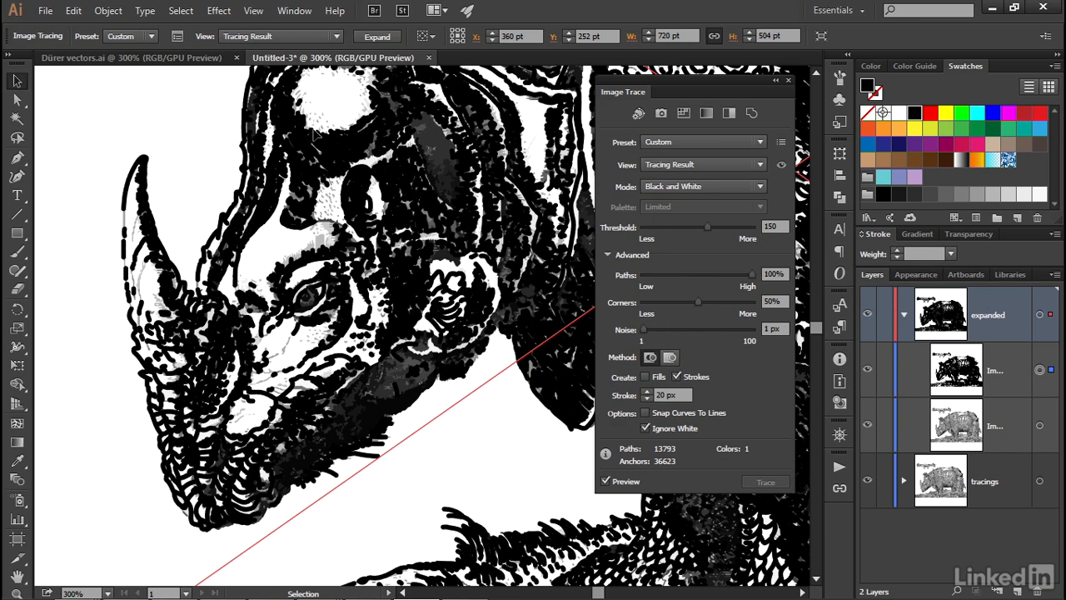
# Expand the black-and-white tracing in the expanded layer into paths and set their stroke weight to 0.3 pt
pyautogui.click(376, 37)
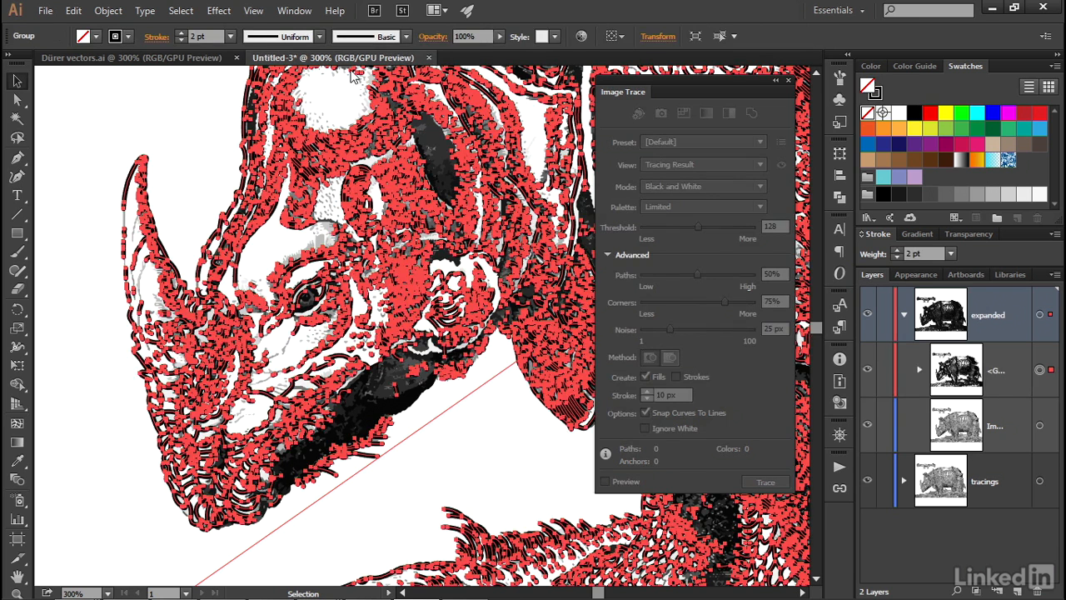
pyautogui.moveTo(209, 37); pyautogui.dragTo(180, 35)
pyautogui.write('0.3')
pyautogui.press('Return')
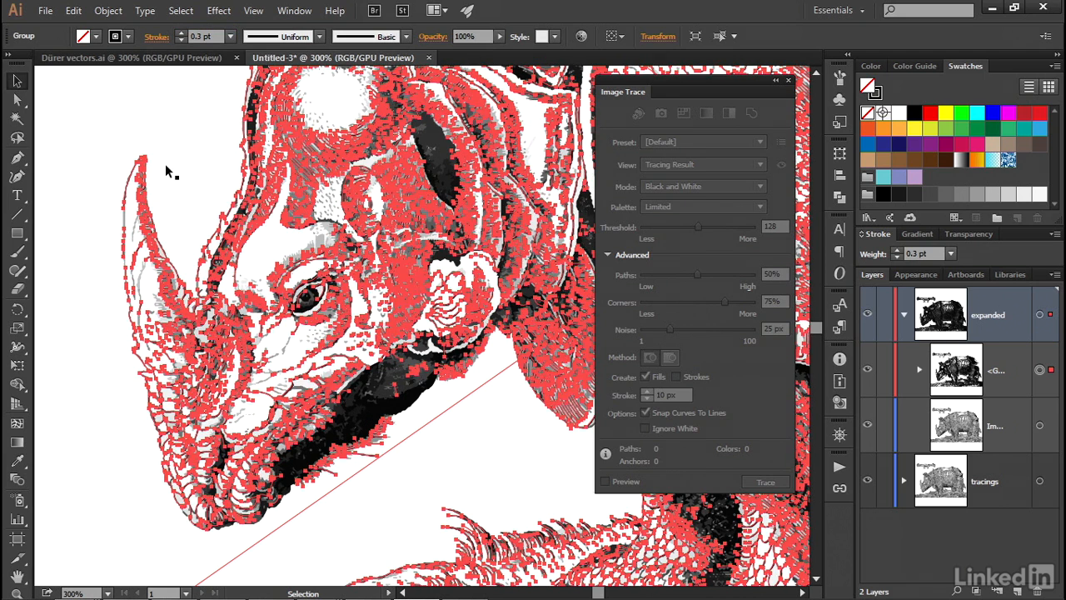
# Select the grayscale tracing in the expanded layer, dismiss the Image Trace settings and expand the tracing into paths
pyautogui.click(166, 144)
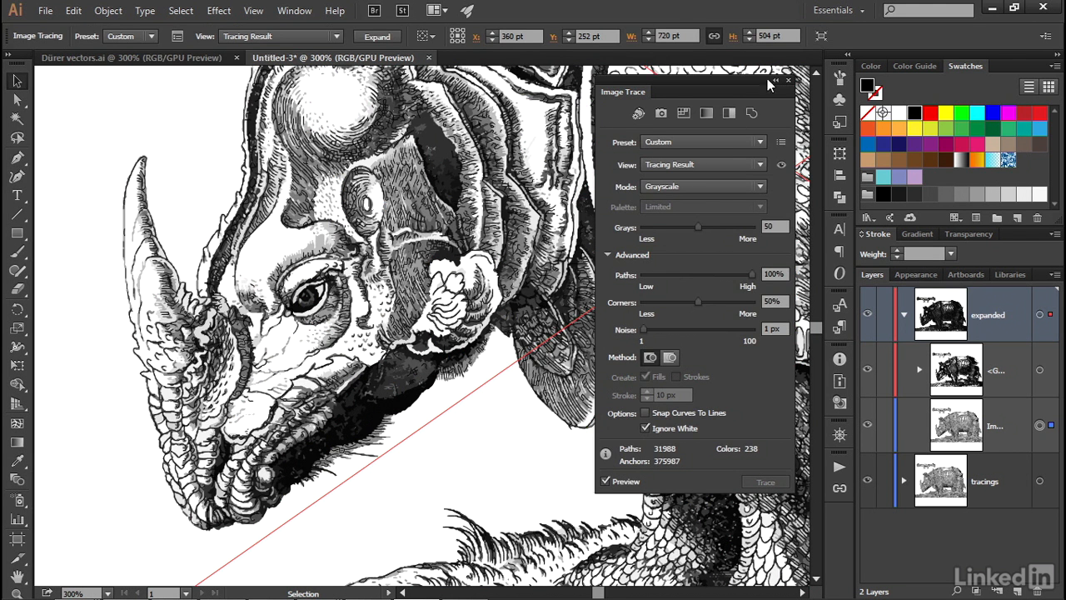
pyautogui.click(788, 77)
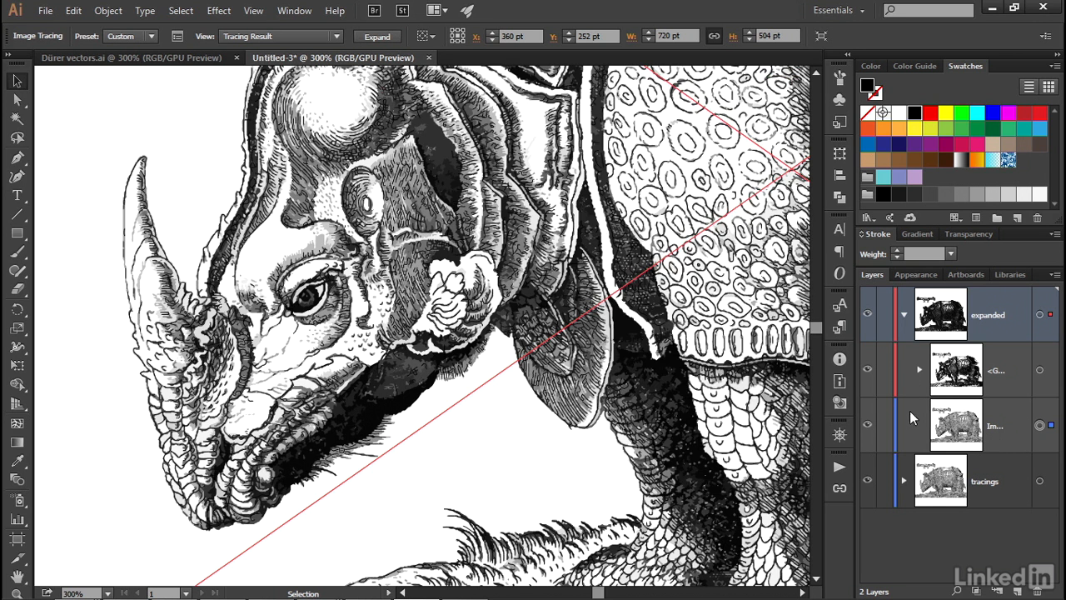
pyautogui.click(904, 316)
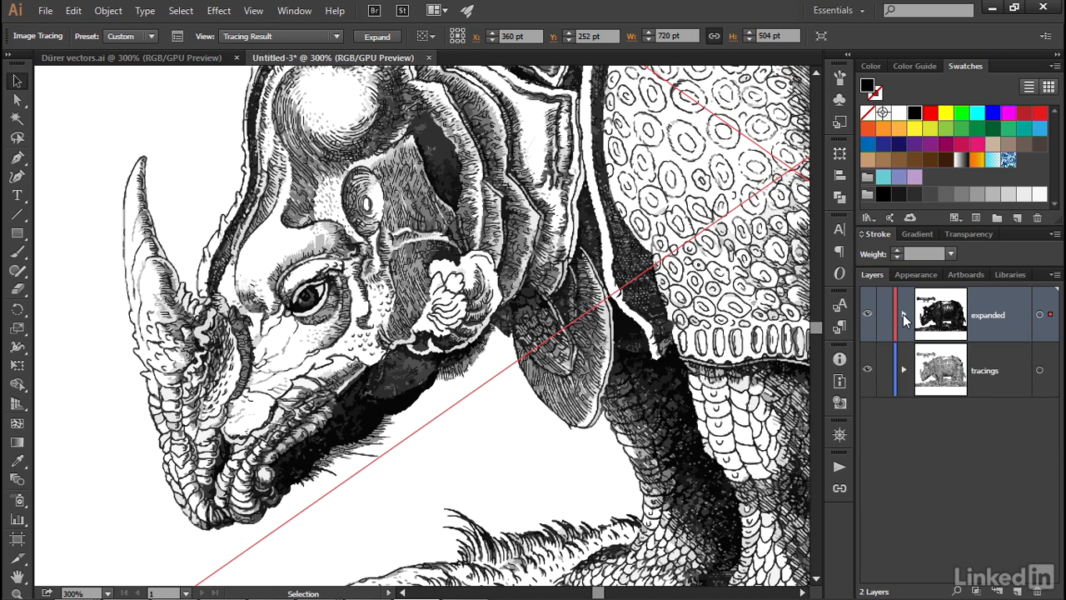
pyautogui.click(903, 315)
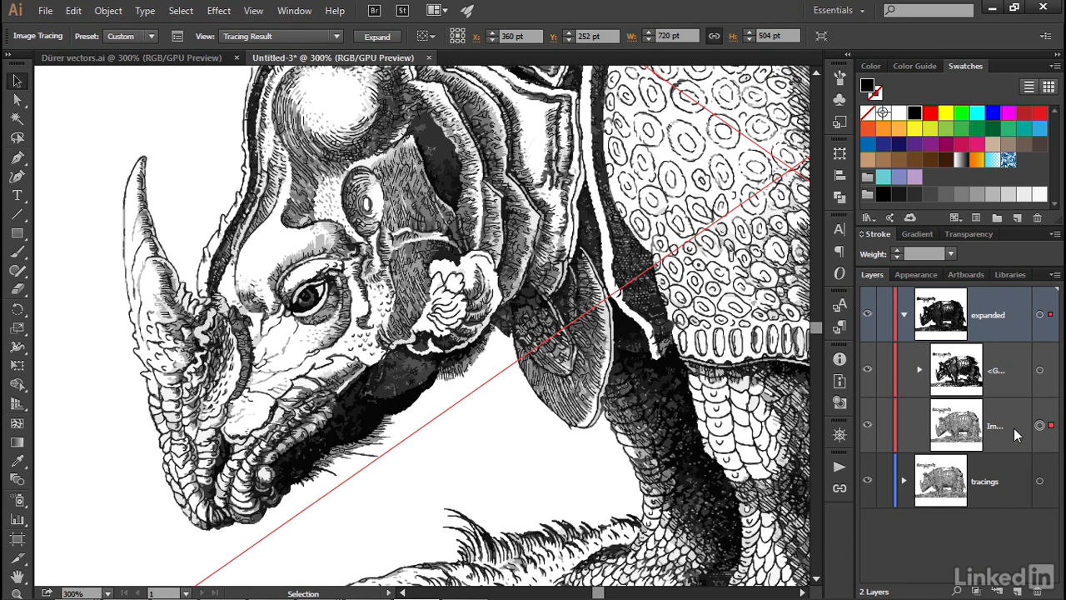
pyautogui.click(377, 37)
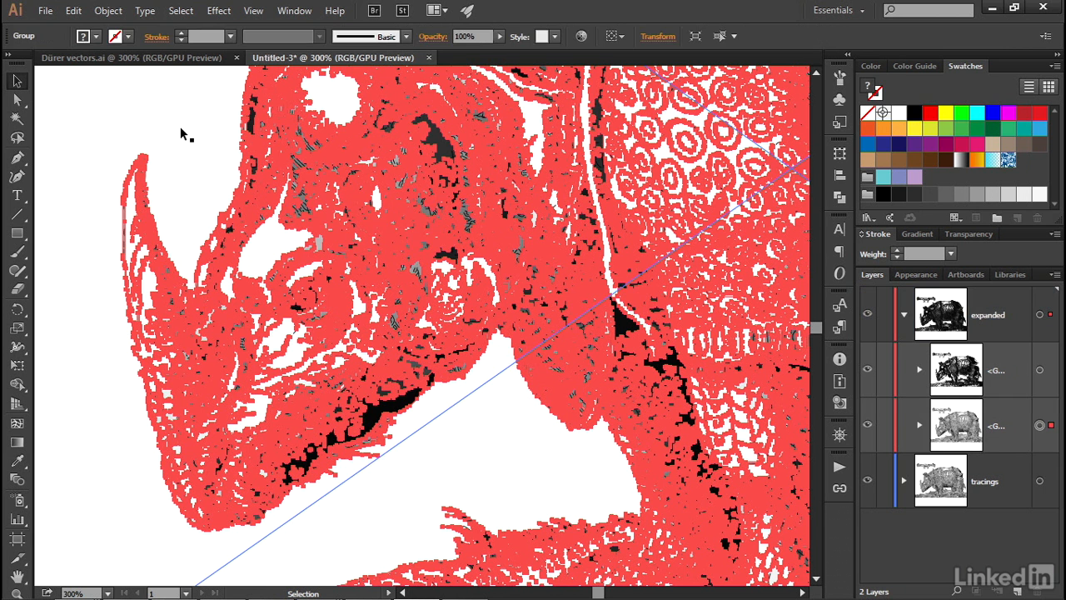
# Unite the expanded grayscale paths with Pathfinder and fill the resulting shape with blue R=0 G=113 B=188
pyautogui.click(294, 11)
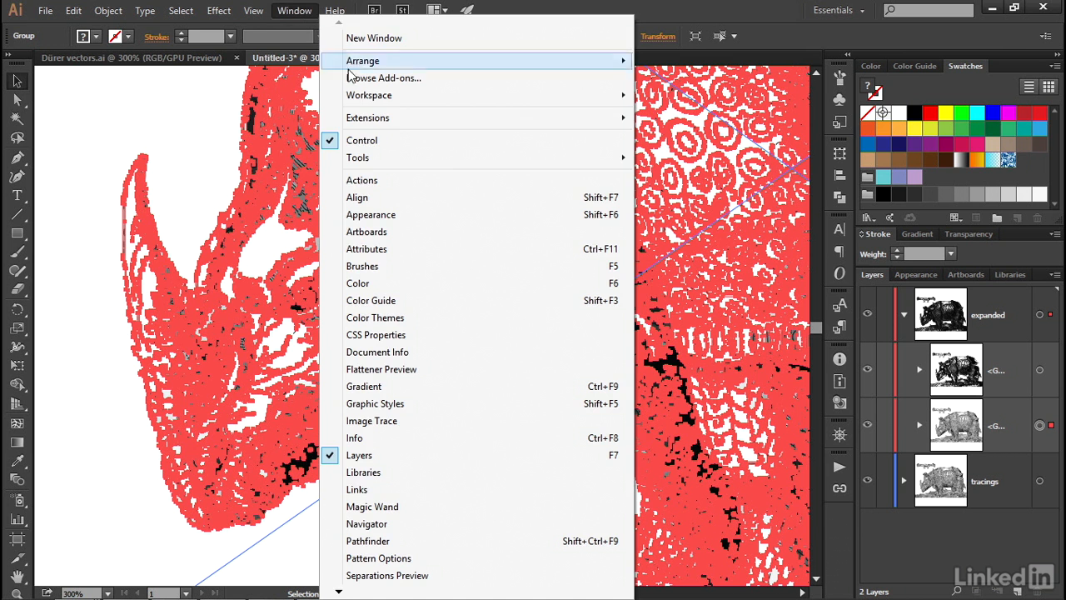
pyautogui.click(411, 543)
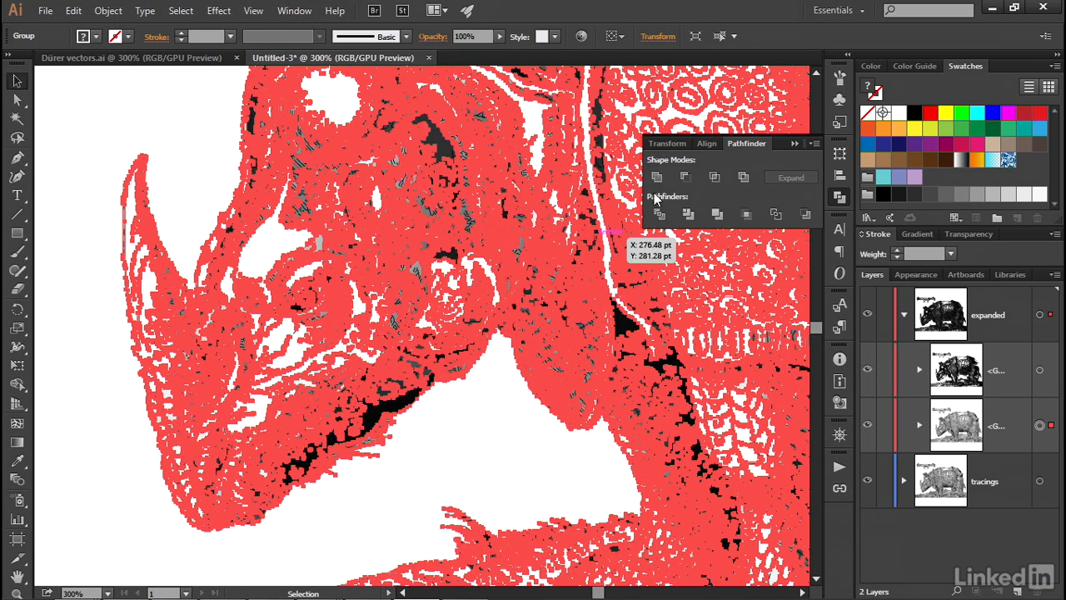
pyautogui.click(657, 183)
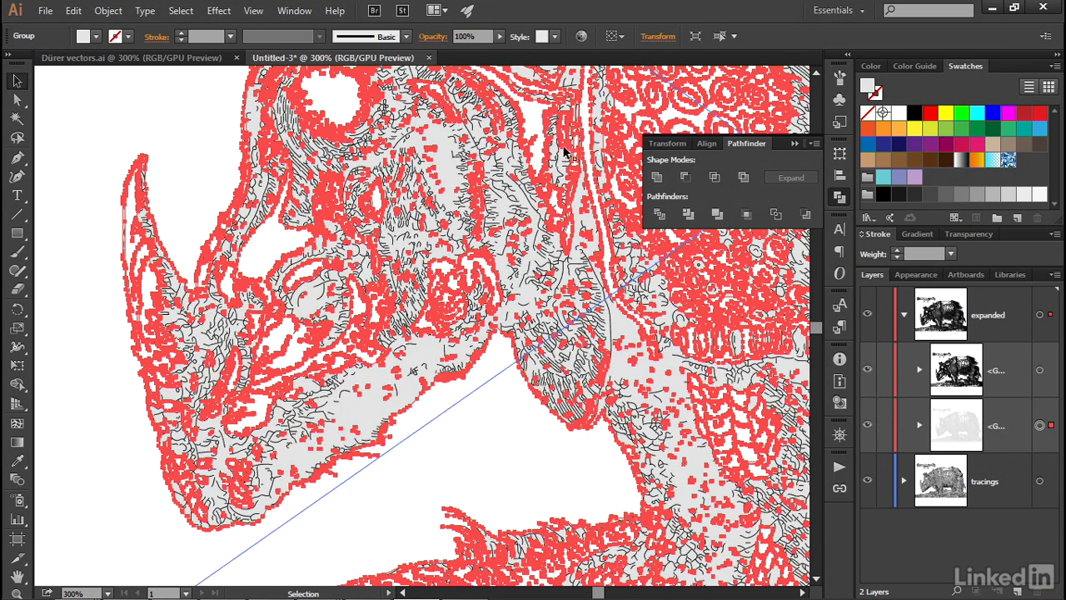
pyautogui.click(796, 143)
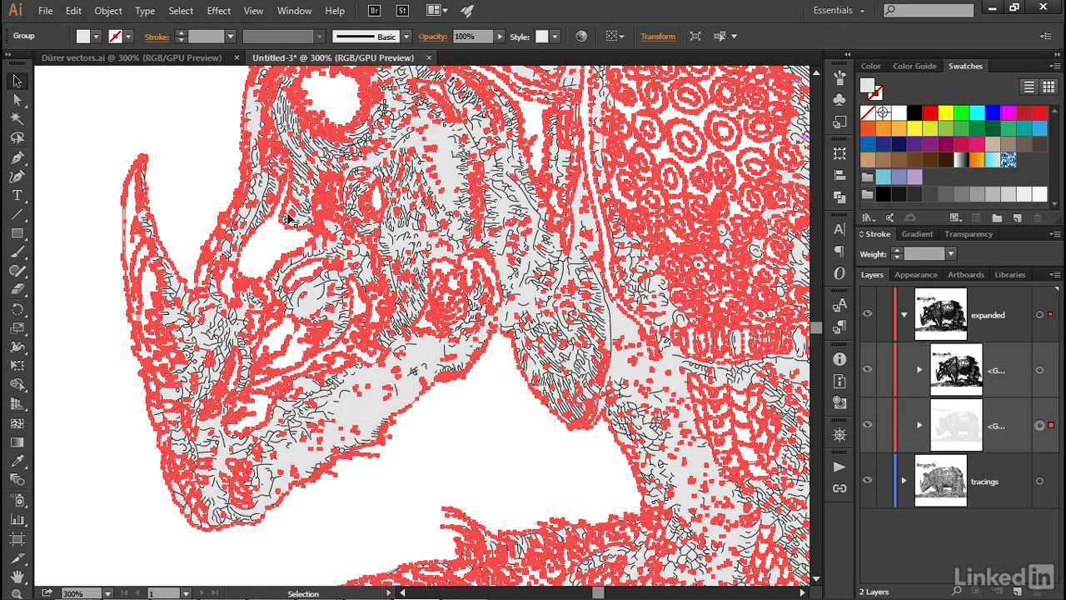
pyautogui.click(82, 40)
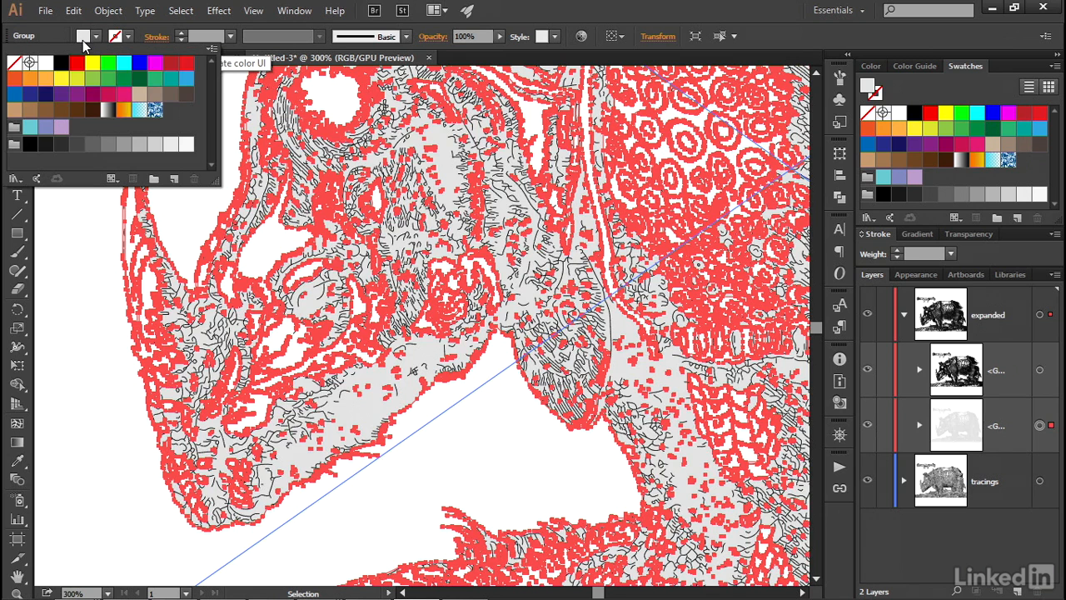
pyautogui.click(14, 97)
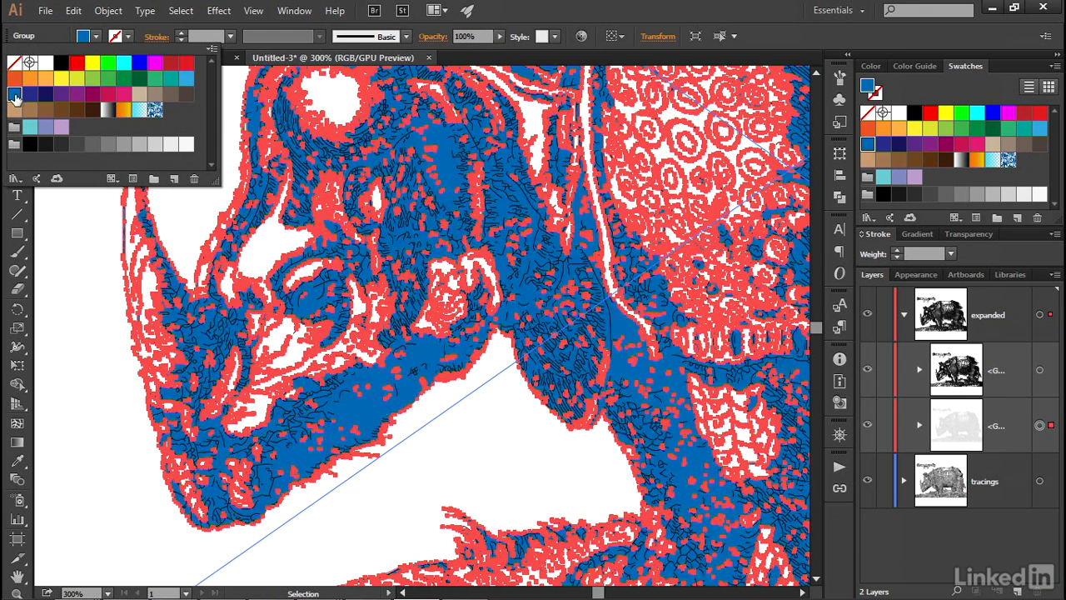
# Set the blue shape's blend mode to Color and its opacity to 50%, and deselect the artwork
pyautogui.click(432, 39)
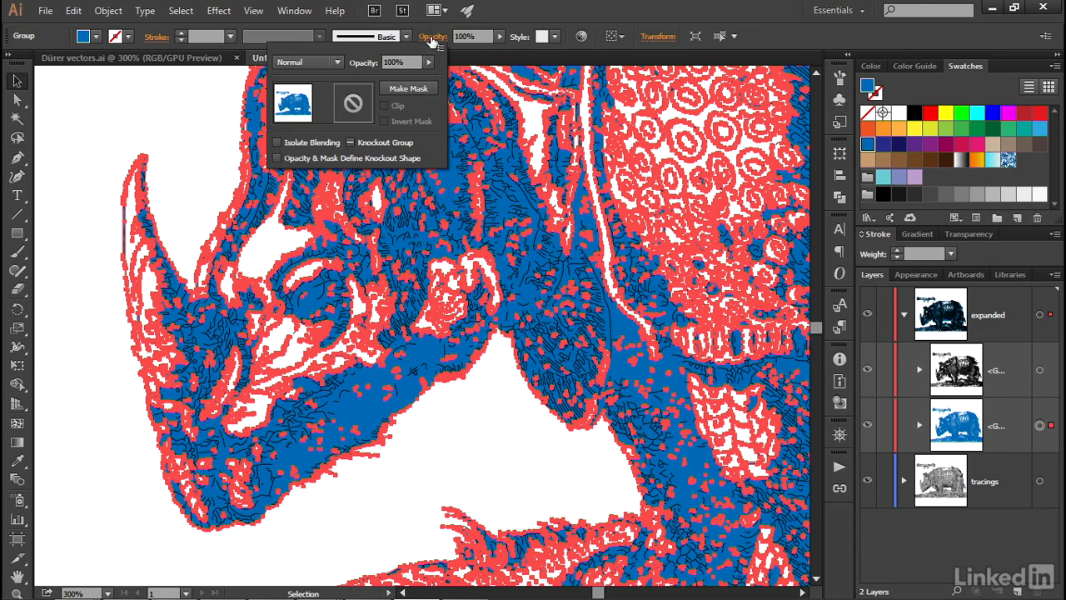
pyautogui.click(314, 61)
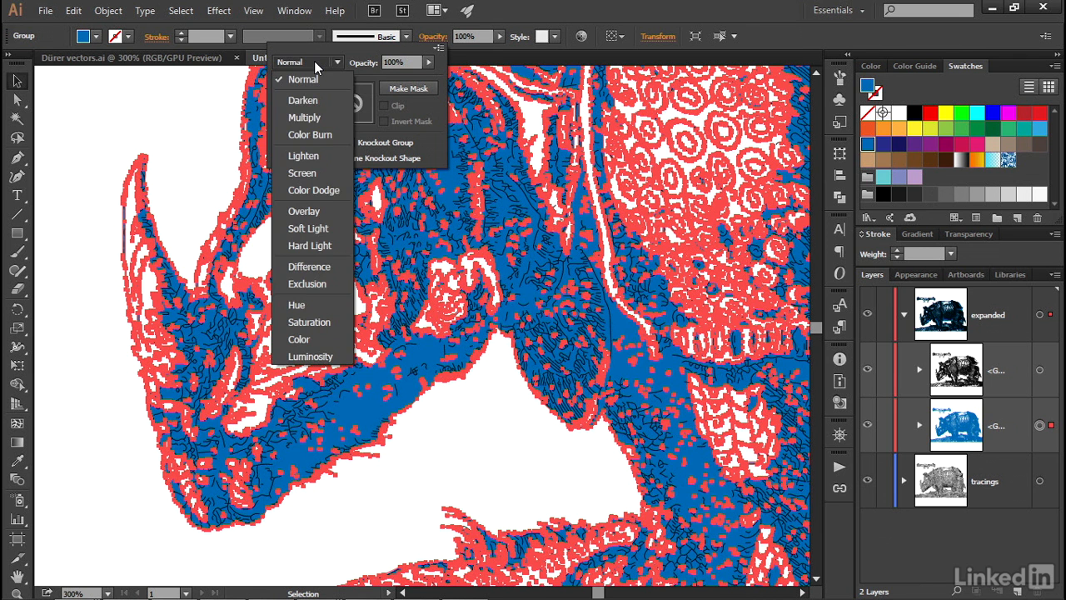
pyautogui.click(332, 338)
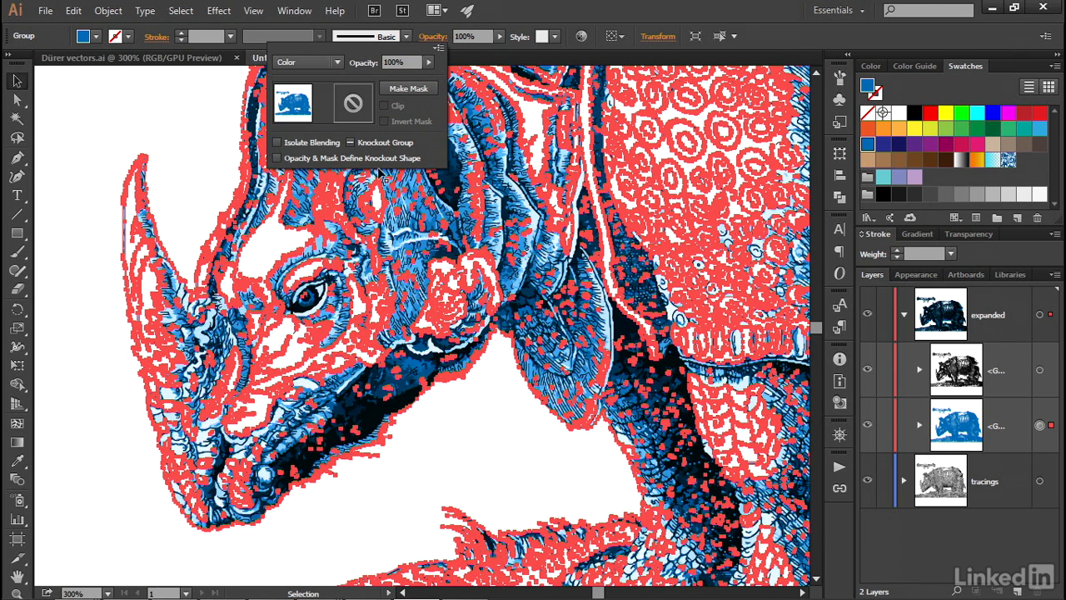
pyautogui.click(405, 62)
pyautogui.write('50')
pyautogui.press('Return')
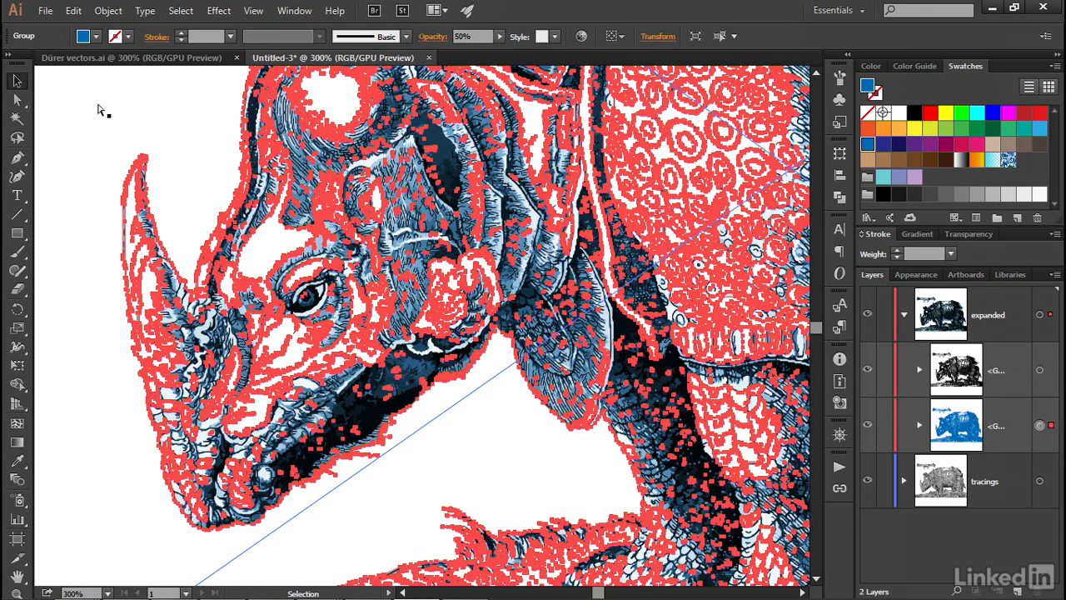
pyautogui.hotkey('ctrl', 'shift', 'a')
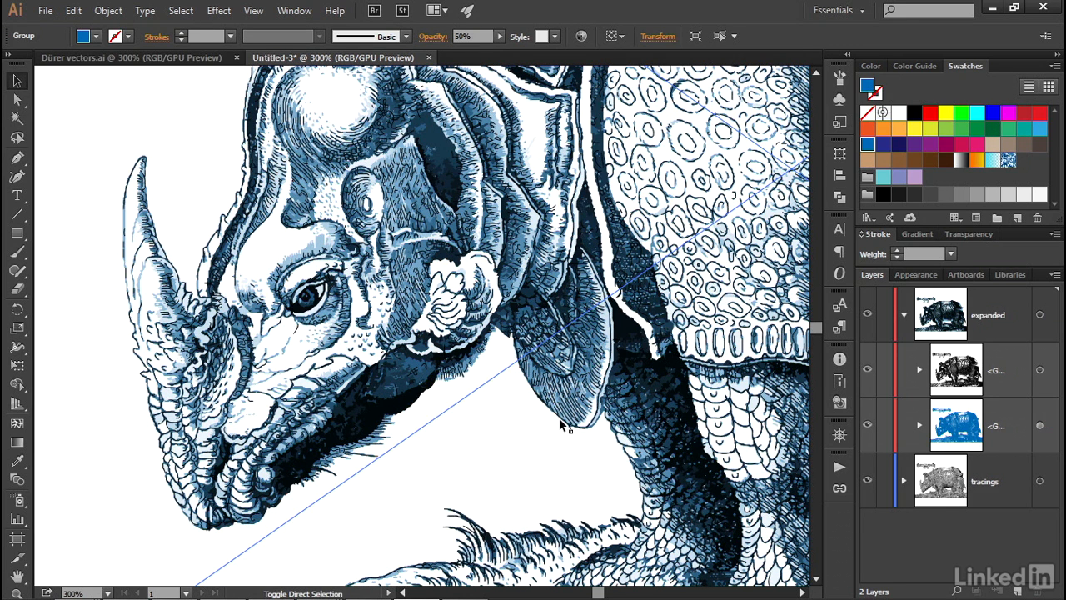